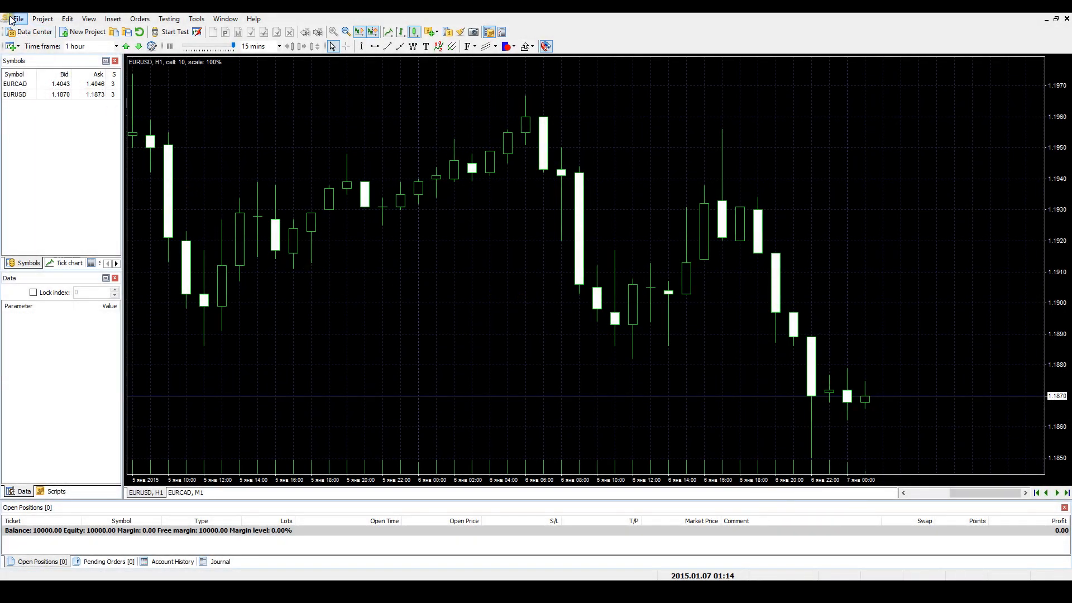
- Open the Data Center for managing symbols and their price history
{"action": "left_click", "coordinate": [19, 19]}
{"action": "left_click", "coordinate": [34, 88]}
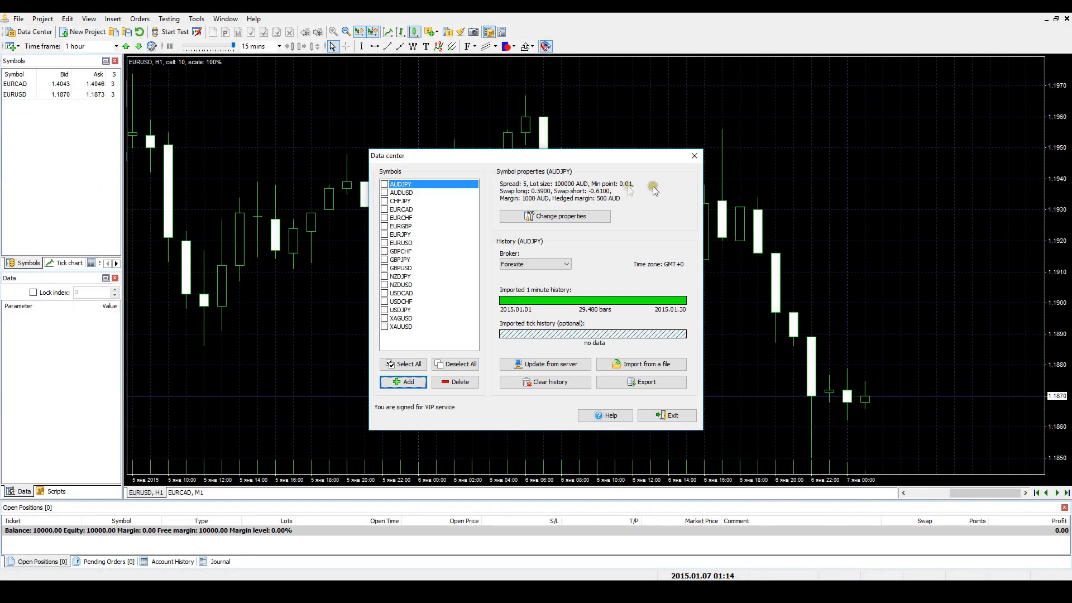
{"action": "left_click", "coordinate": [692, 157]}
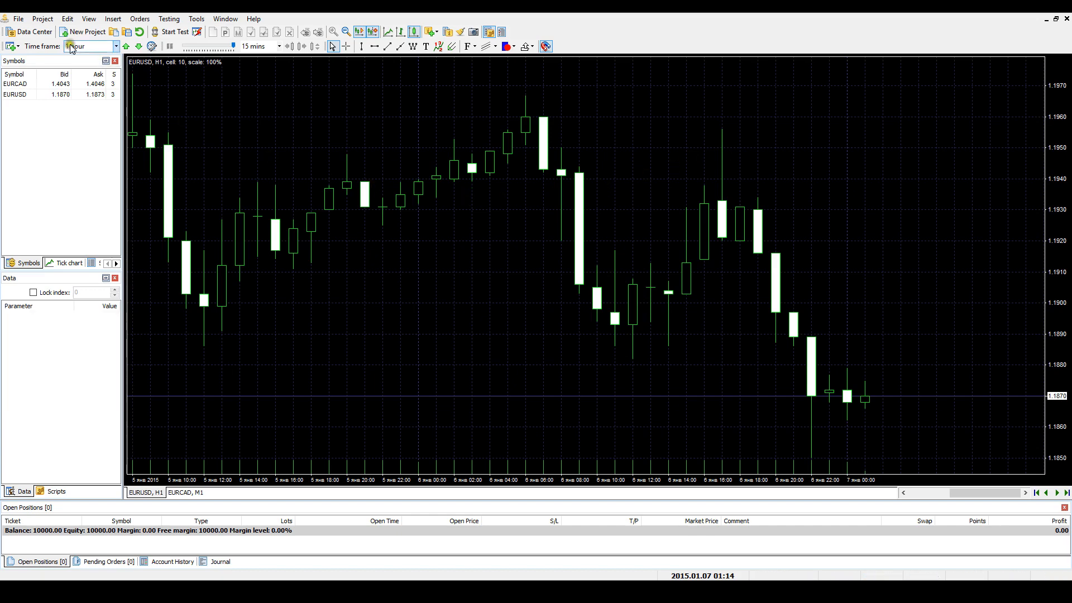
{"action": "left_click", "coordinate": [30, 32]}
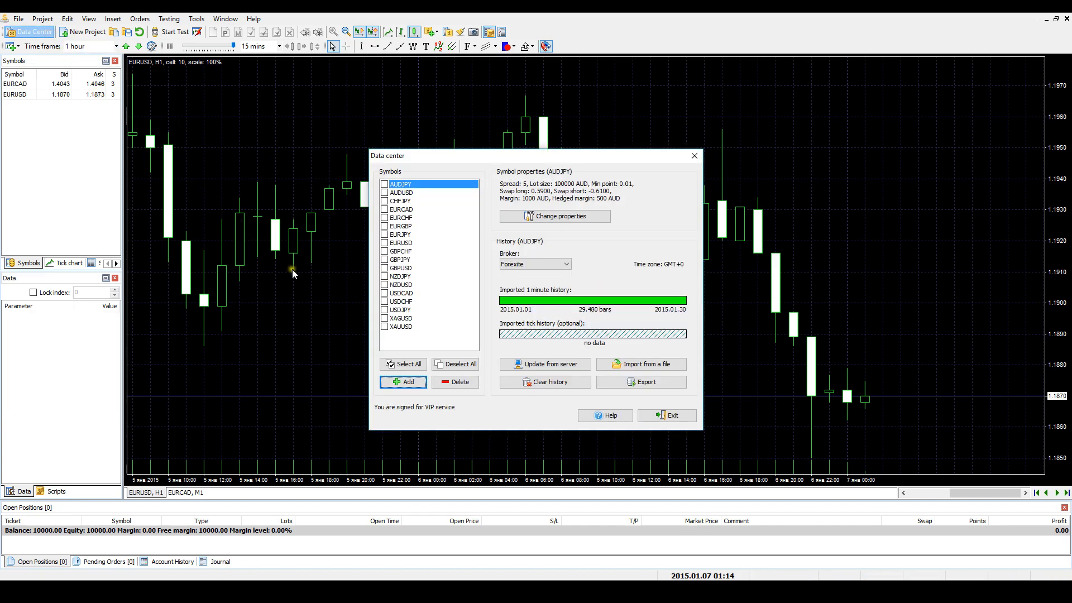
- Look over the options for adding and deleting a symbol, and for selecting and deselecting all symbols, without changing the list
{"action": "left_click", "coordinate": [420, 386]}
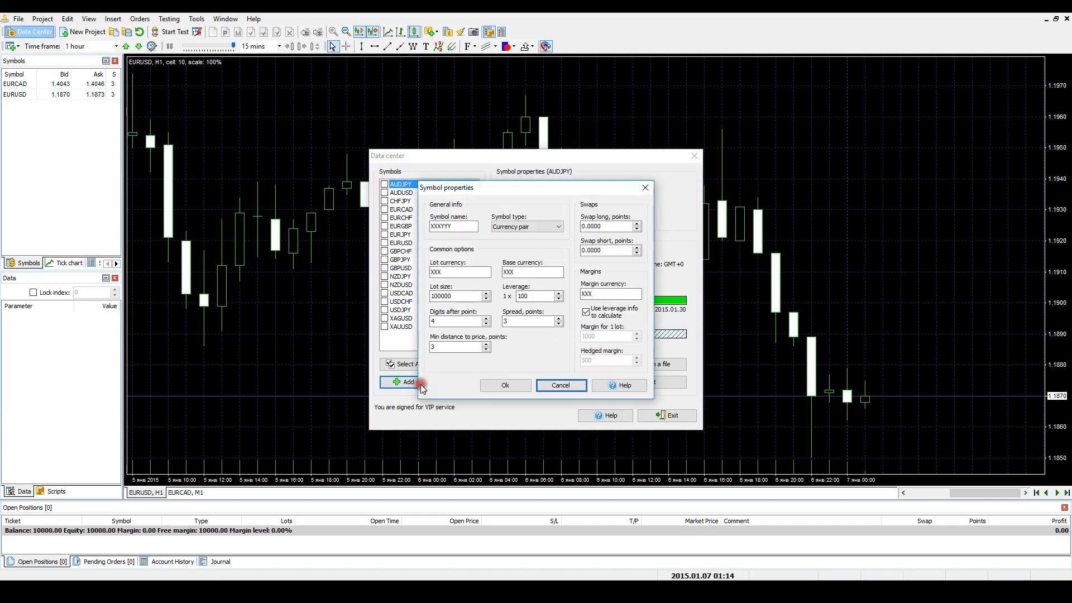
{"action": "left_click", "coordinate": [645, 187]}
{"action": "left_click", "coordinate": [470, 383]}
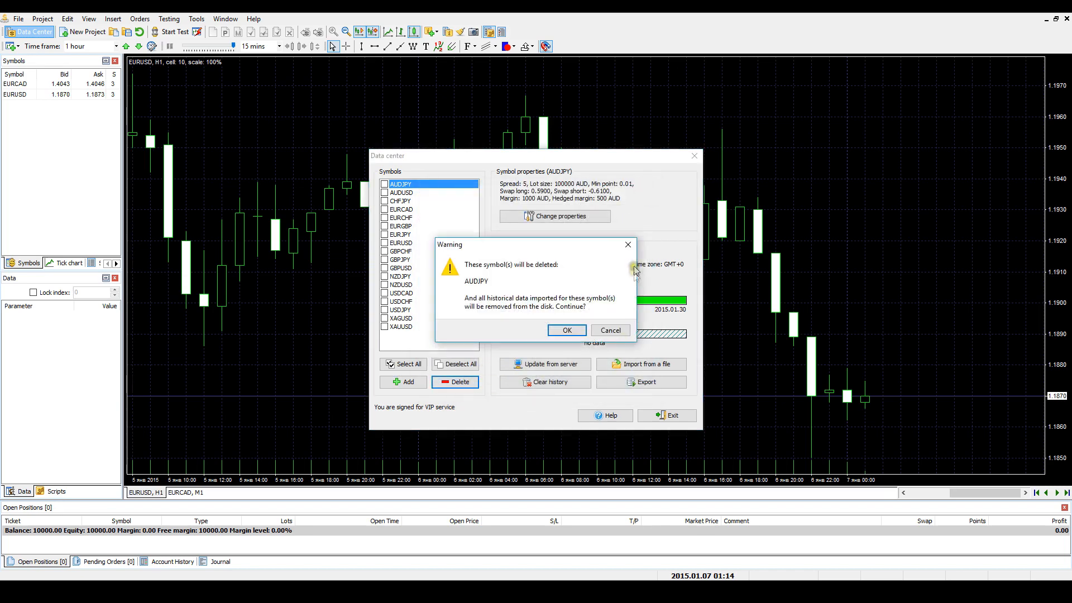
{"action": "left_click", "coordinate": [627, 244]}
{"action": "left_click", "coordinate": [403, 364]}
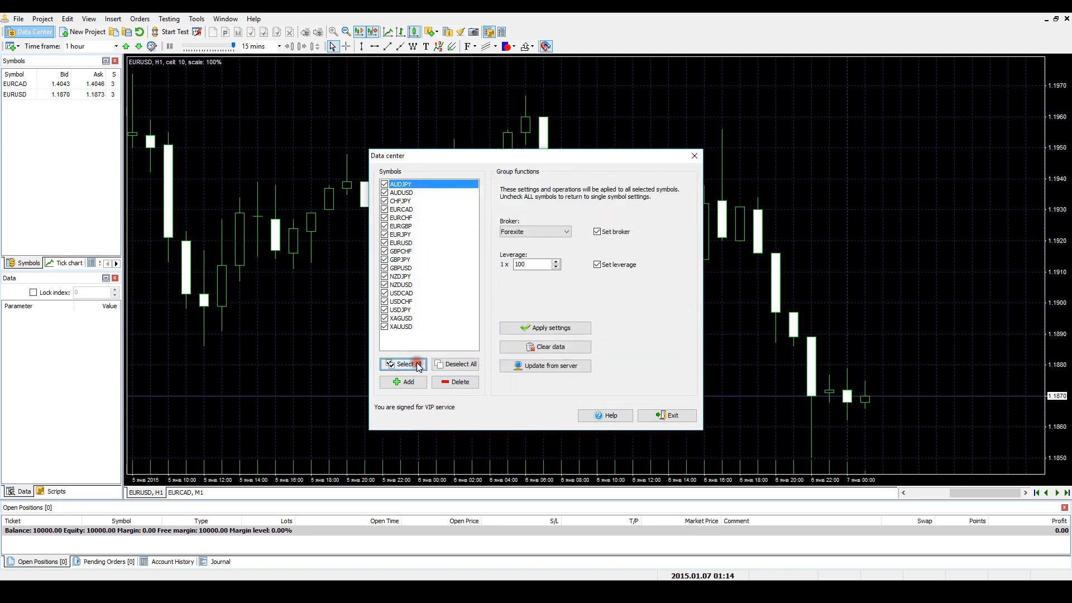
{"action": "left_click", "coordinate": [472, 364]}
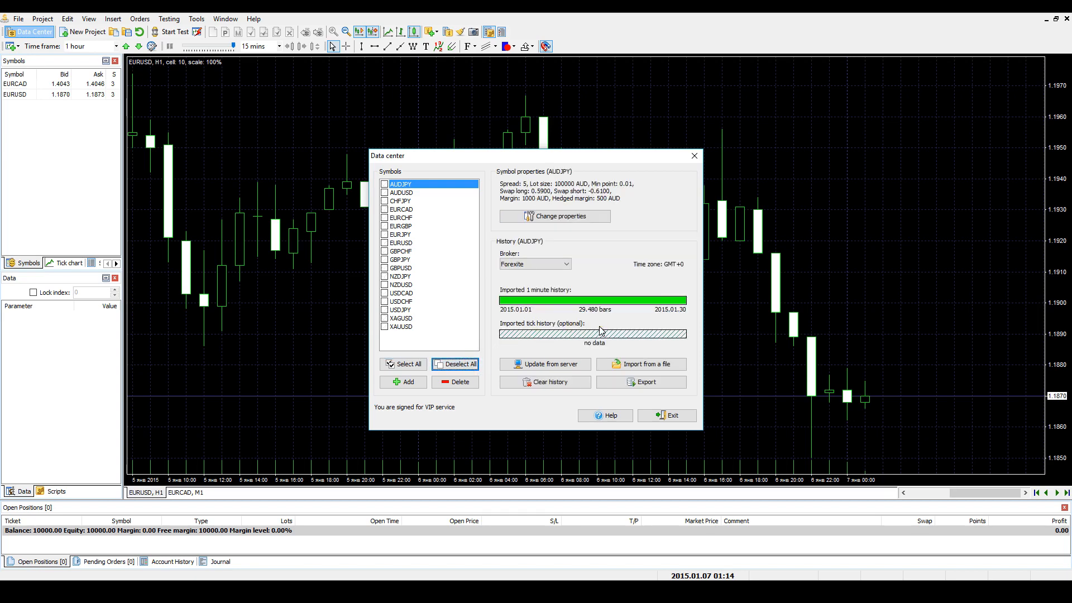
- View the AUDJPY symbol properties and its options for updating history from the server, without applying anything
{"action": "left_click", "coordinate": [581, 218]}
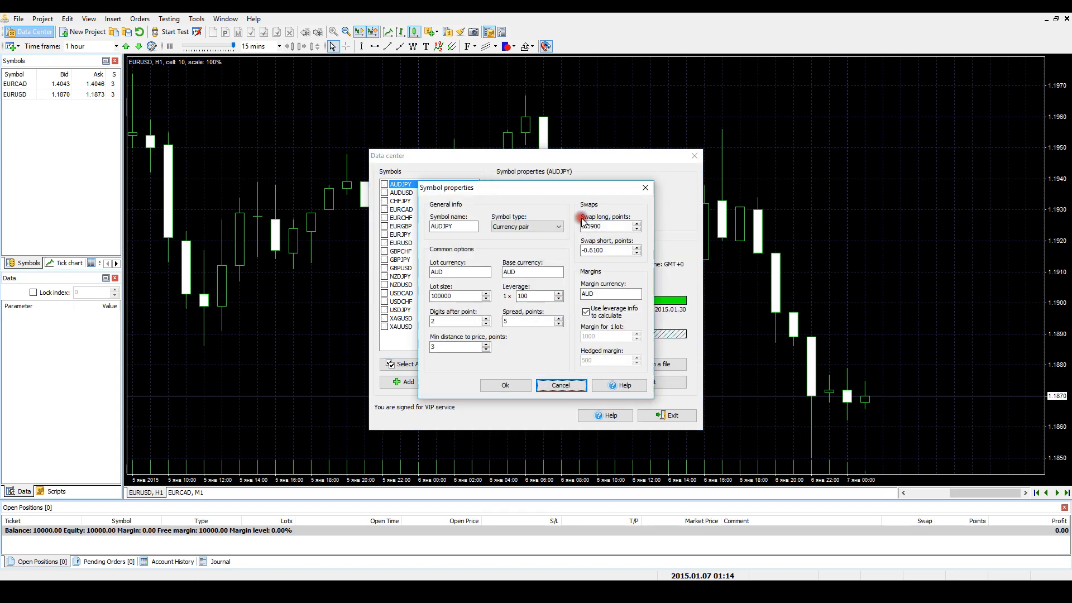
{"action": "left_click", "coordinate": [645, 188]}
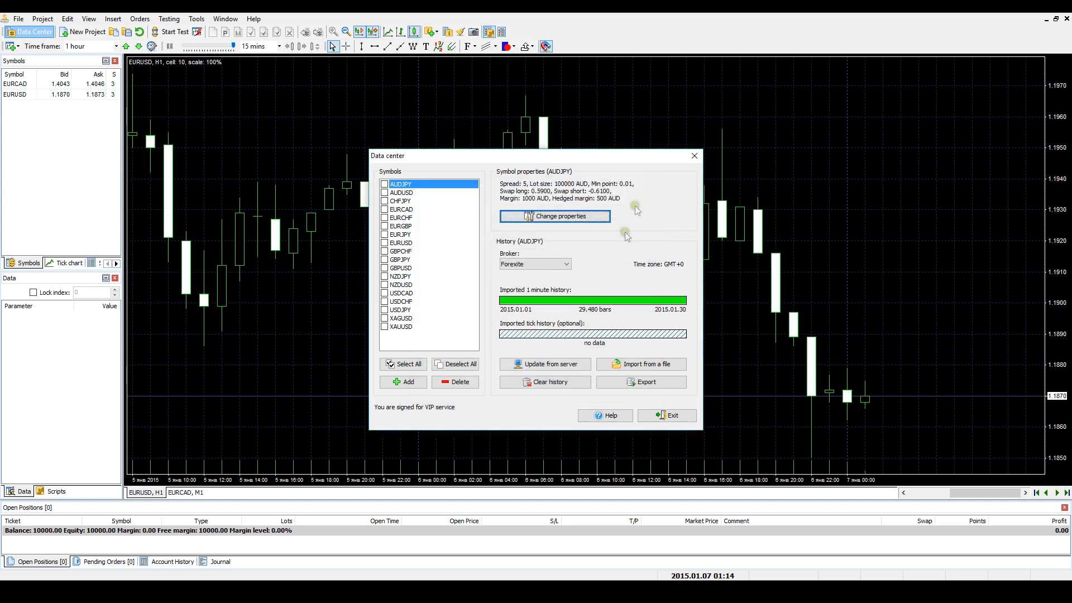
{"action": "left_click", "coordinate": [575, 363]}
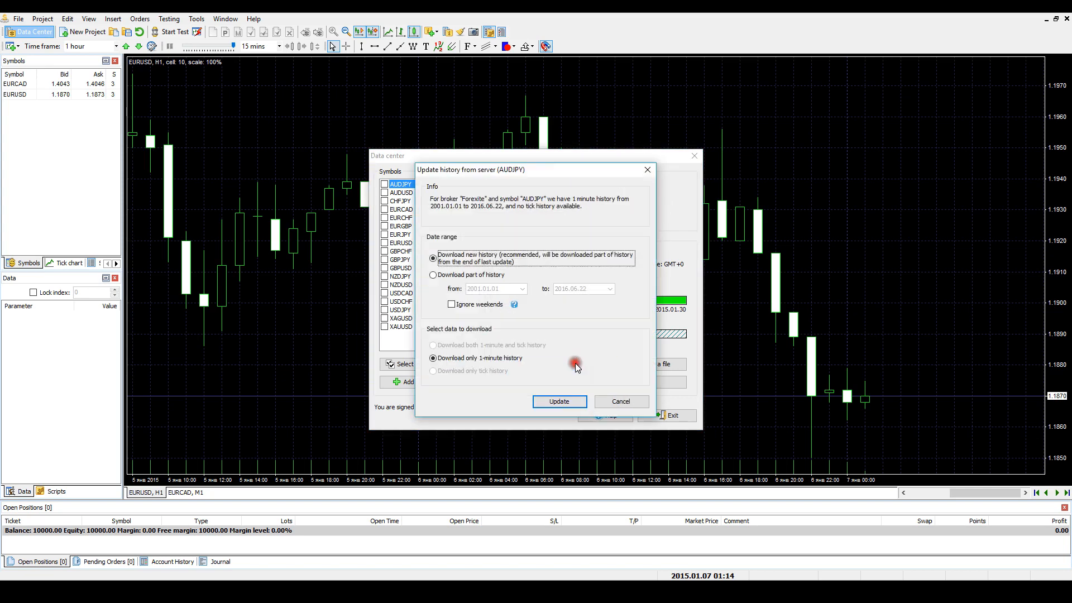
{"action": "left_click", "coordinate": [650, 170]}
- View the options for importing history from a file, clearing AUDJPY history and exporting bars, cancelling each one
{"action": "left_click", "coordinate": [662, 362]}
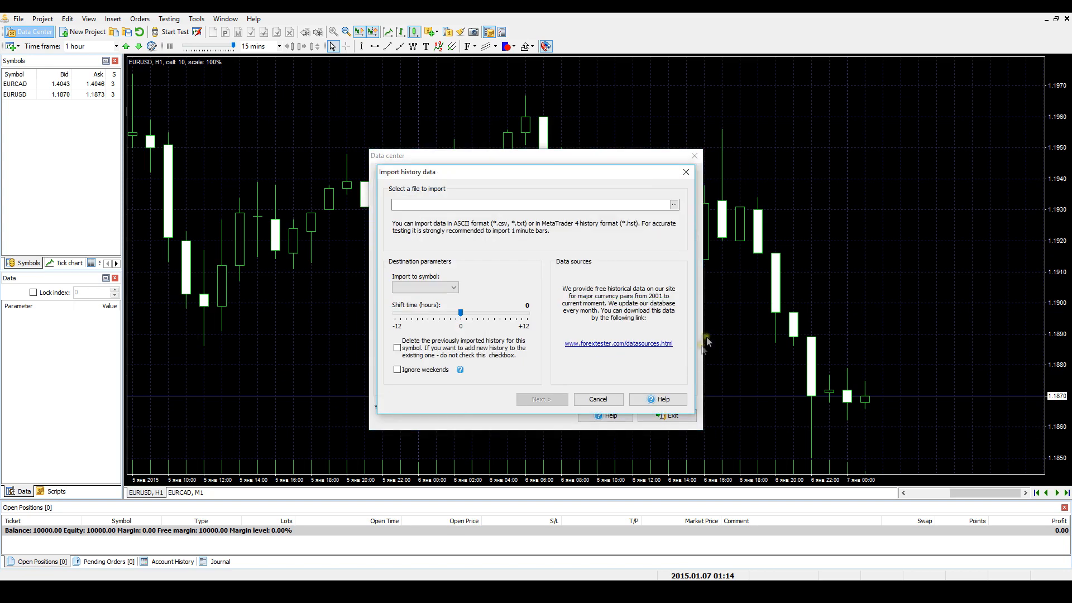
{"action": "left_click", "coordinate": [688, 173]}
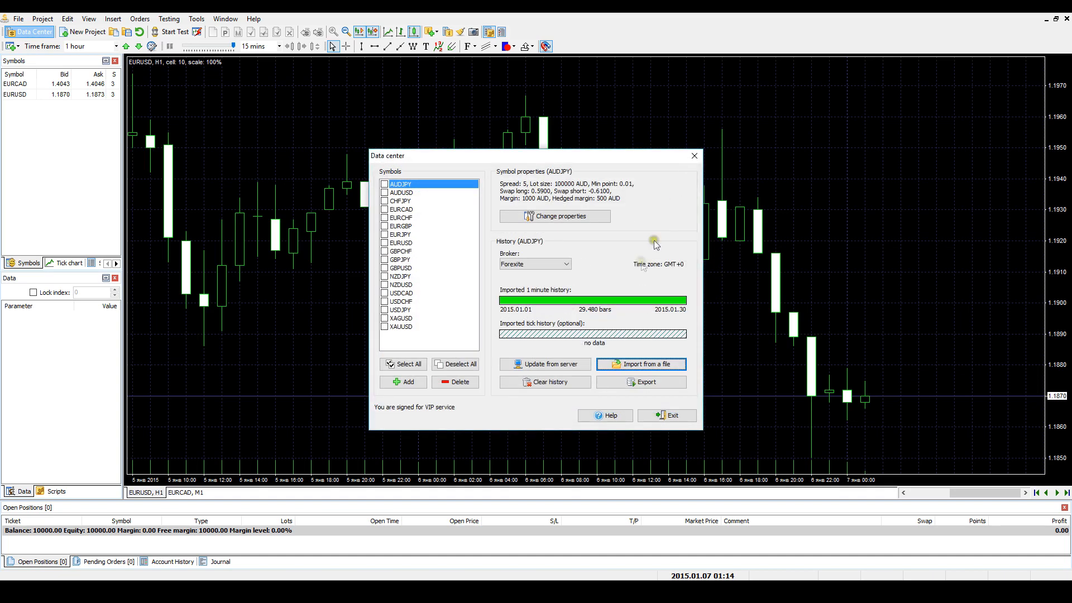
{"action": "left_click", "coordinate": [575, 380]}
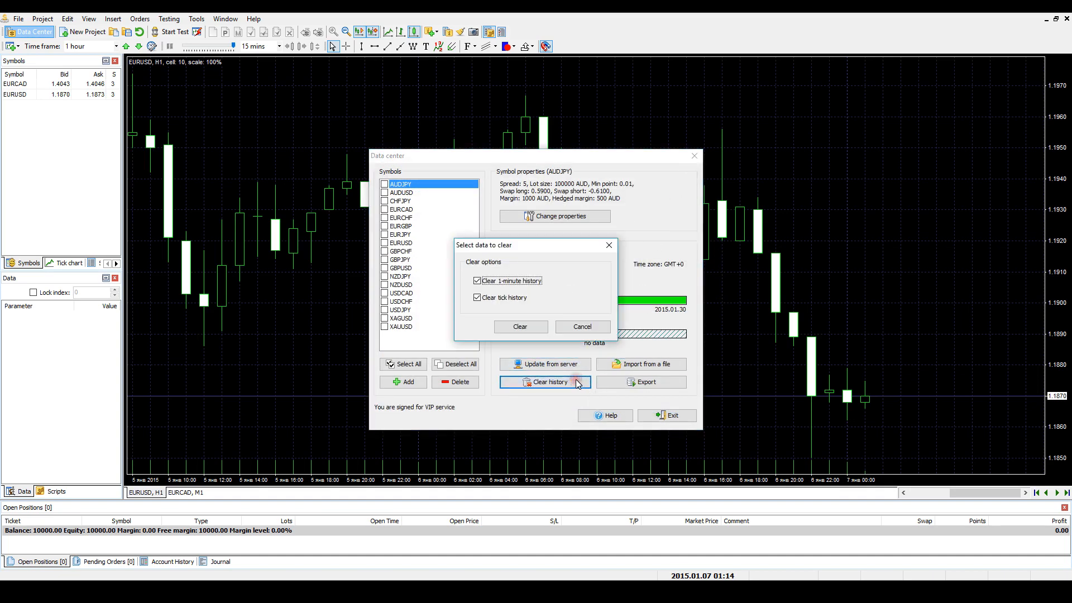
{"action": "left_click", "coordinate": [610, 247]}
{"action": "left_click", "coordinate": [652, 382]}
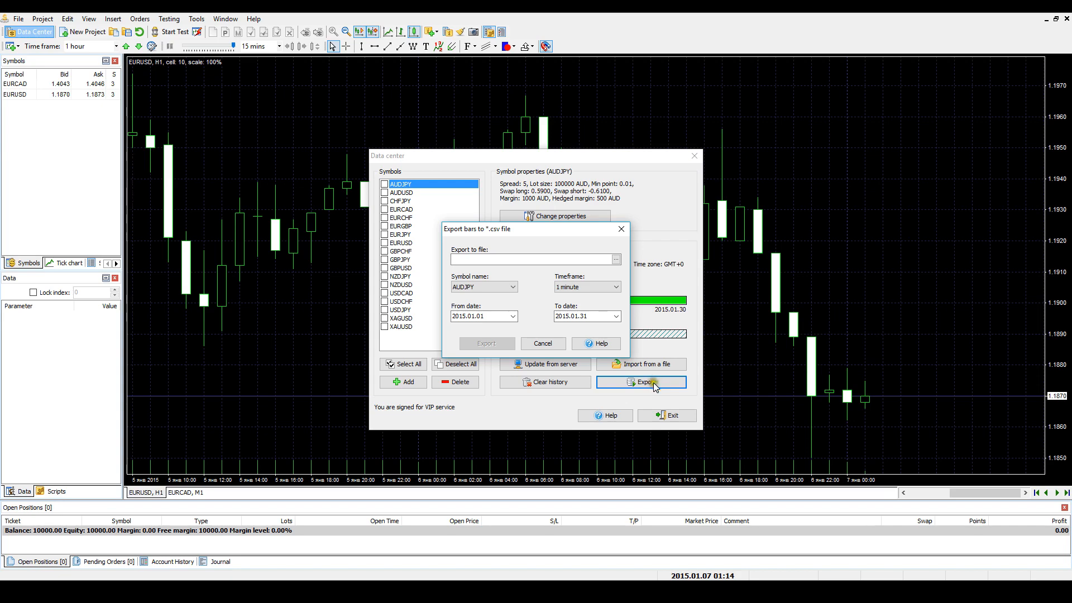
{"action": "left_click", "coordinate": [622, 229]}
- Add a new currency pair symbol named EURNZD with EUR as its lot and margin currency
{"action": "left_click", "coordinate": [408, 382]}
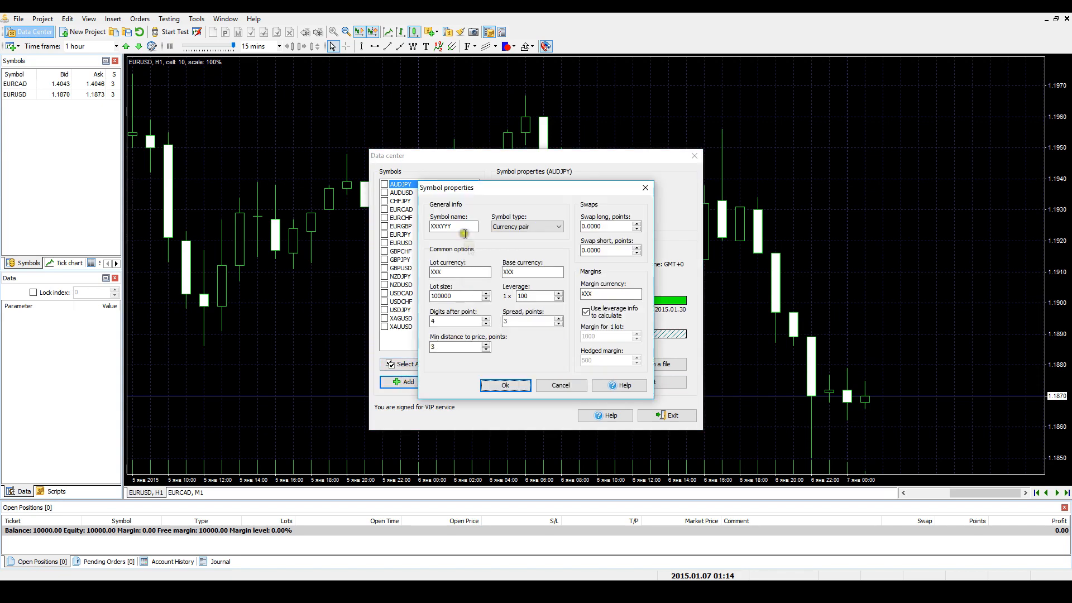
{"action": "type", "text": "EURNZD"}
{"action": "left_click", "coordinate": [504, 385]}
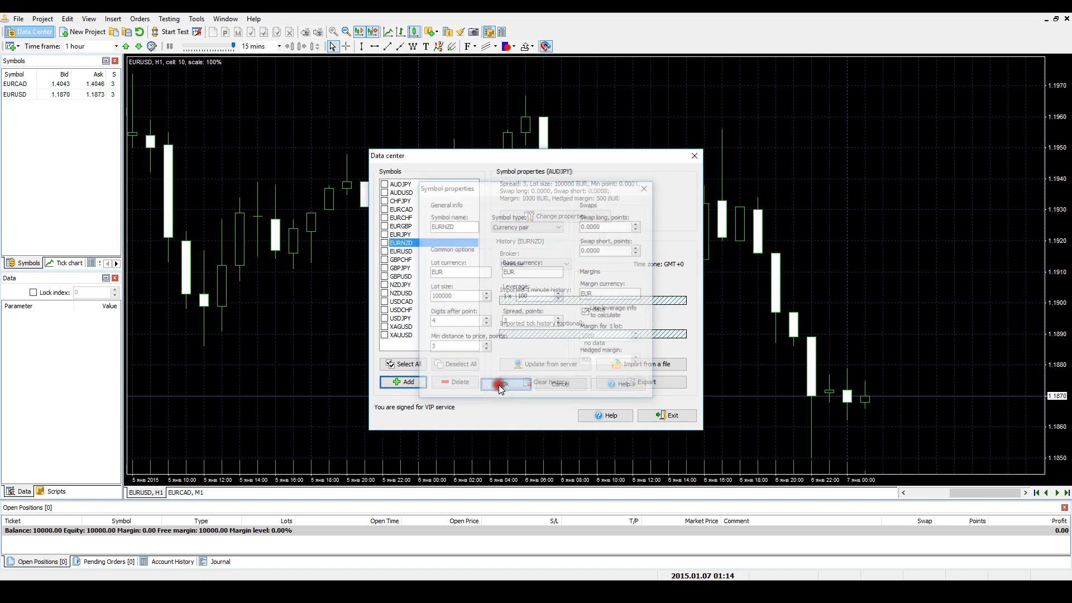
- Delete the EURNZD symbol together with its historical data
{"action": "left_click", "coordinate": [413, 245]}
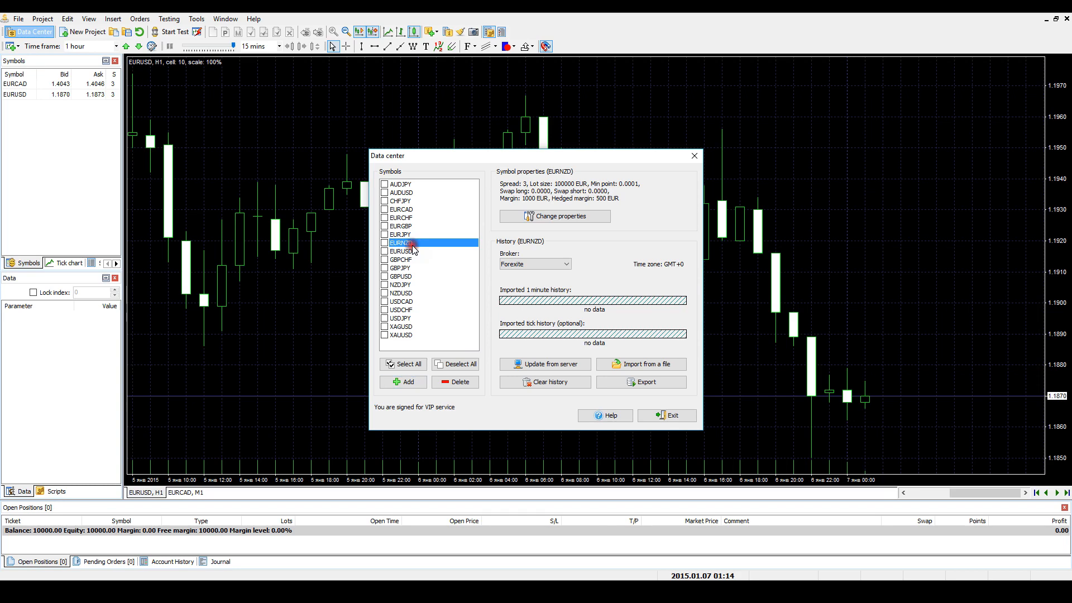
{"action": "left_click", "coordinate": [468, 384]}
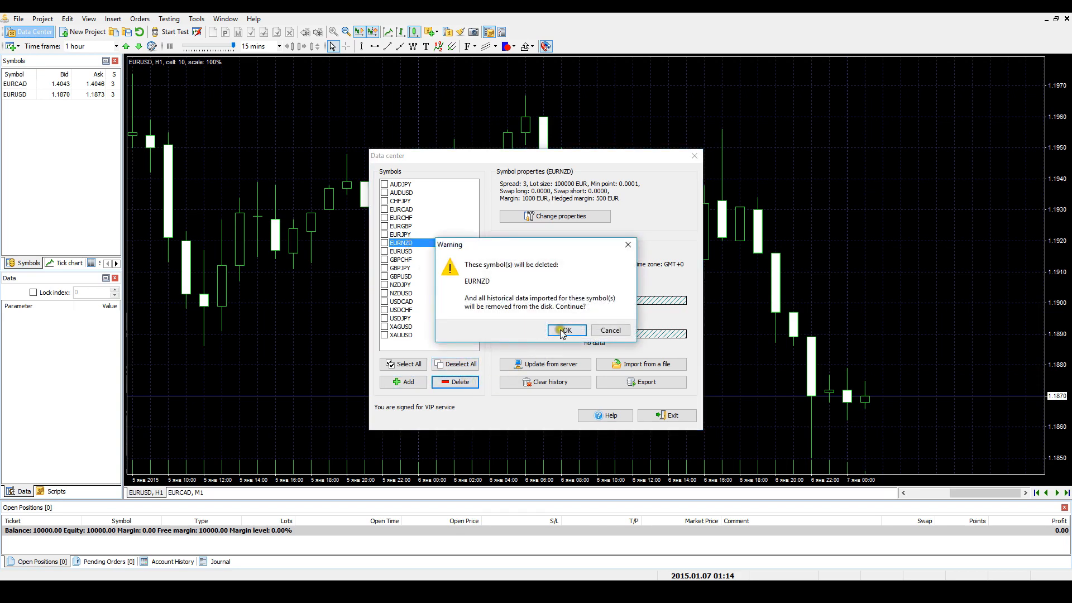
{"action": "left_click", "coordinate": [562, 331]}
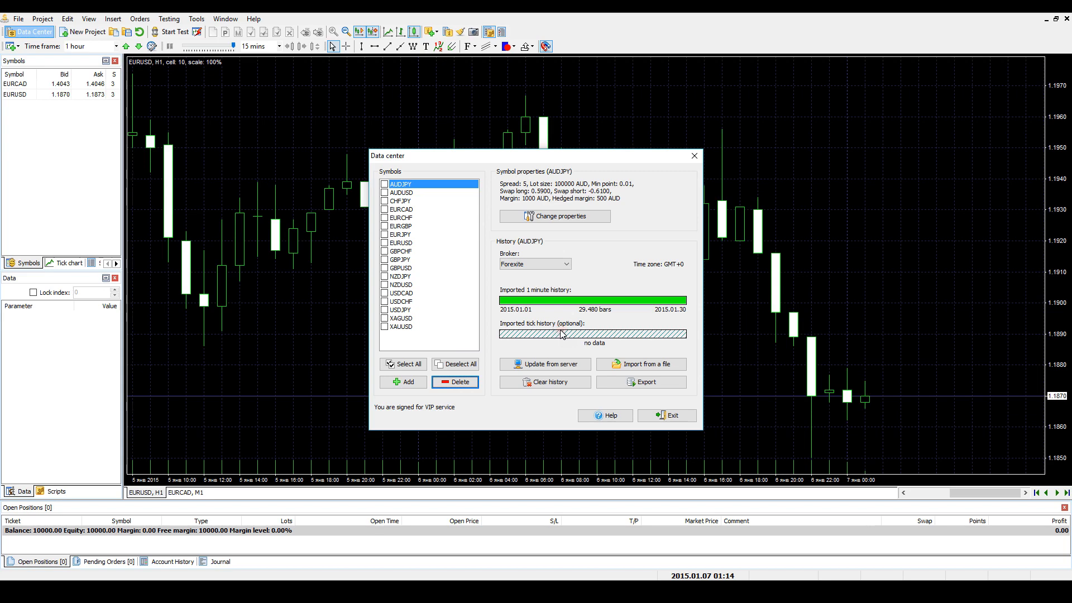
- Select all symbols, keep Forexite as the broker, set the group leverage to 50, and deselect all symbols
{"action": "left_click", "coordinate": [419, 367]}
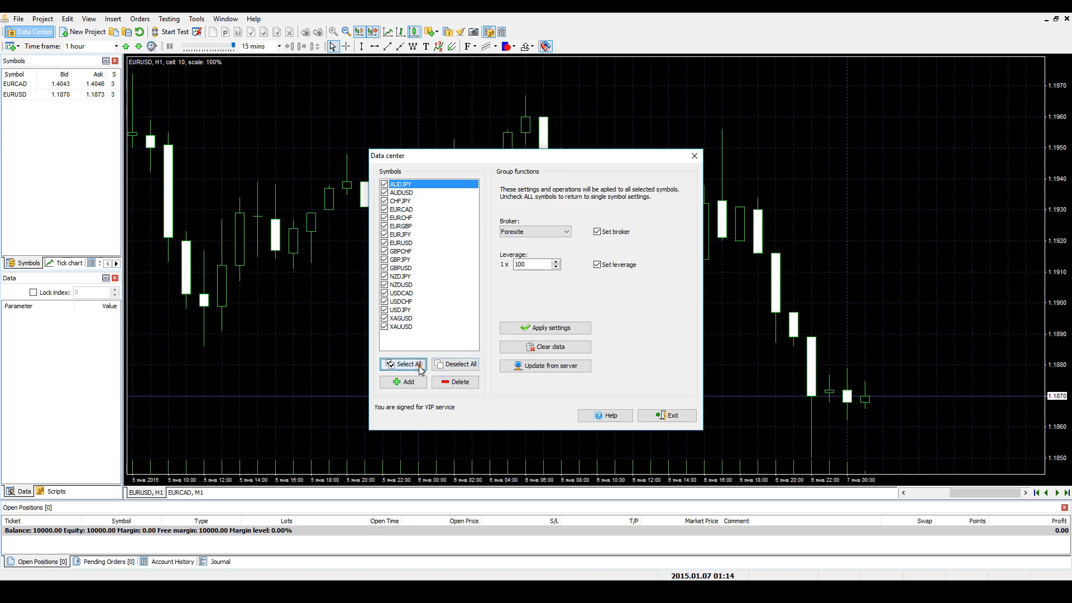
{"action": "left_click", "coordinate": [566, 231]}
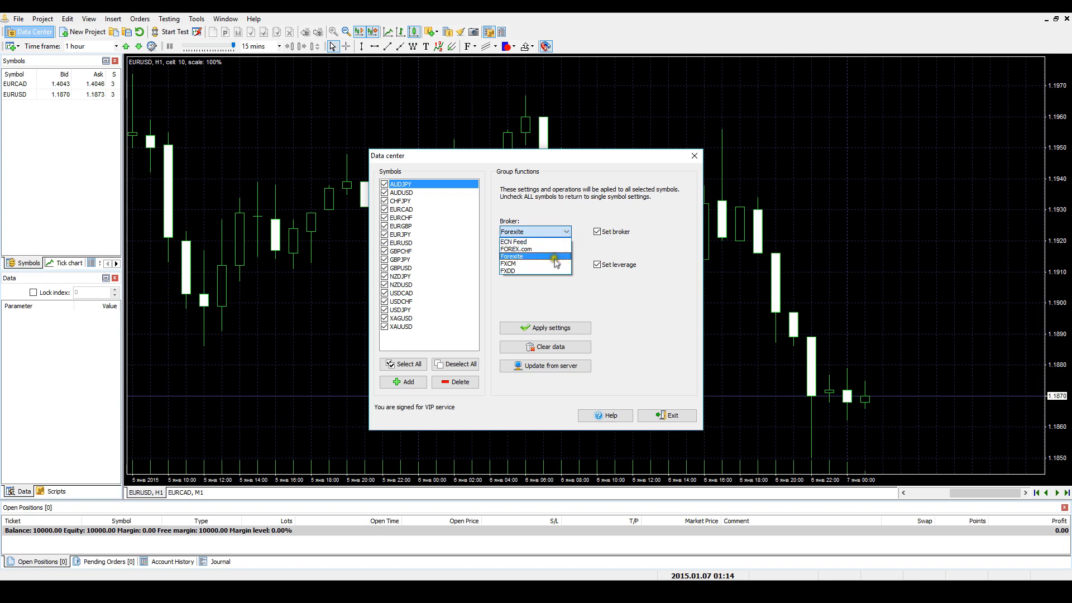
{"action": "left_click", "coordinate": [544, 287]}
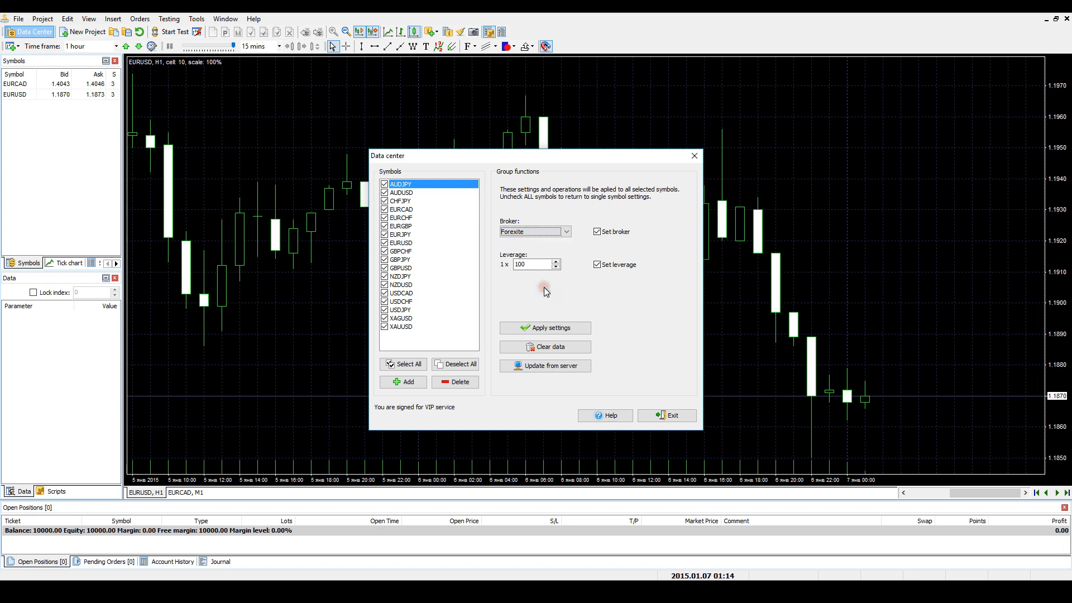
{"action": "left_click_drag", "start_coordinate": [530, 262], "coordinate": [511, 262]}
{"action": "type", "text": "50"}
{"action": "left_click", "coordinate": [544, 347]}
{"action": "left_click", "coordinate": [507, 325]}
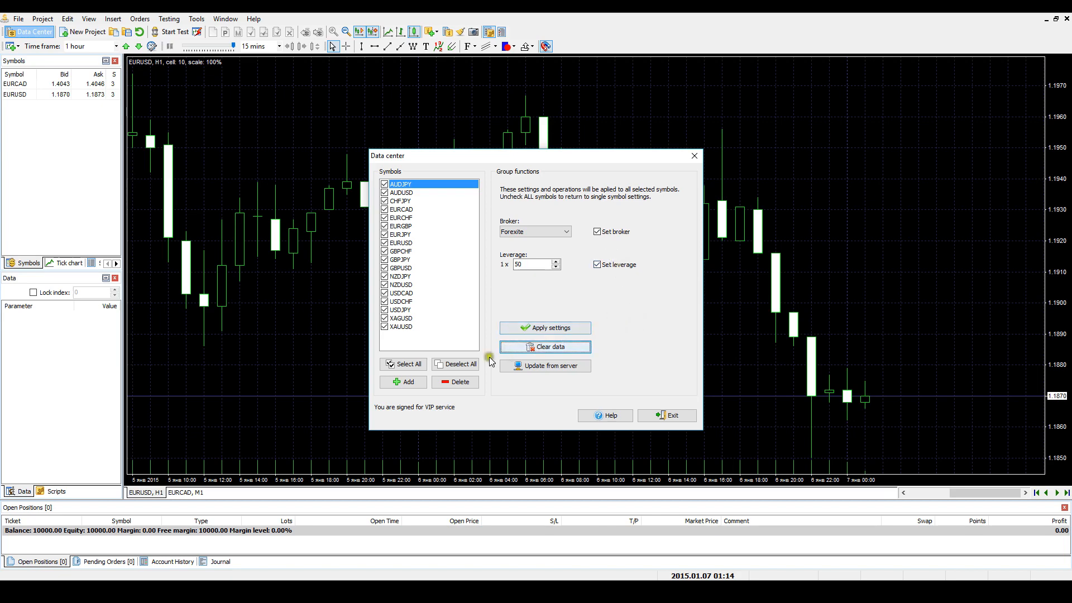
{"action": "left_click", "coordinate": [469, 364]}
- Check AUDJPY, EURJPY, NZDUSD and XAGUSD as a group, and deselect them all
{"action": "left_click", "coordinate": [384, 184]}
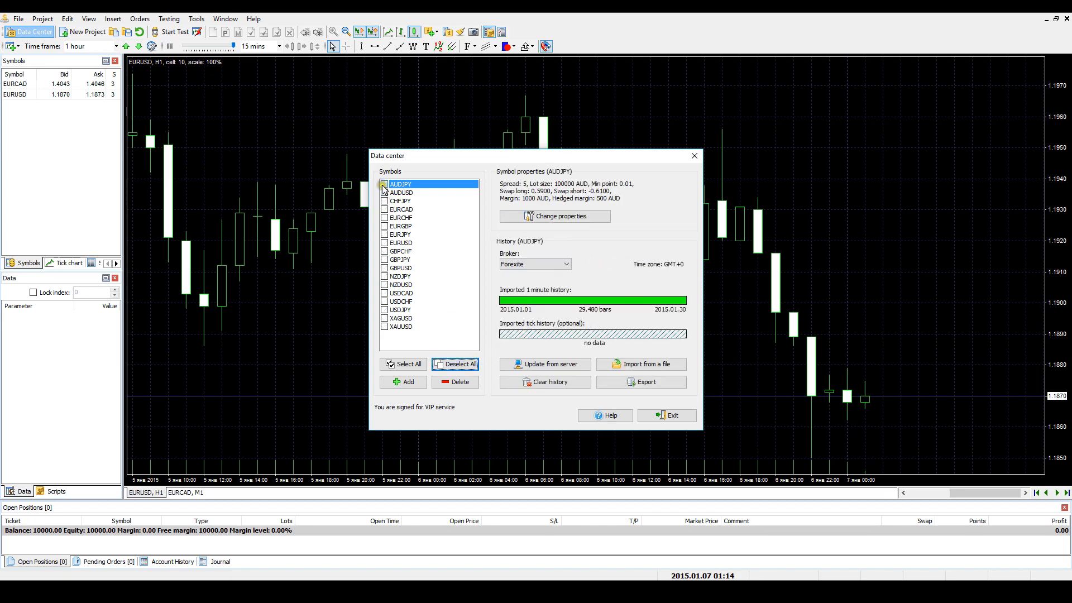
{"action": "left_click", "coordinate": [384, 234]}
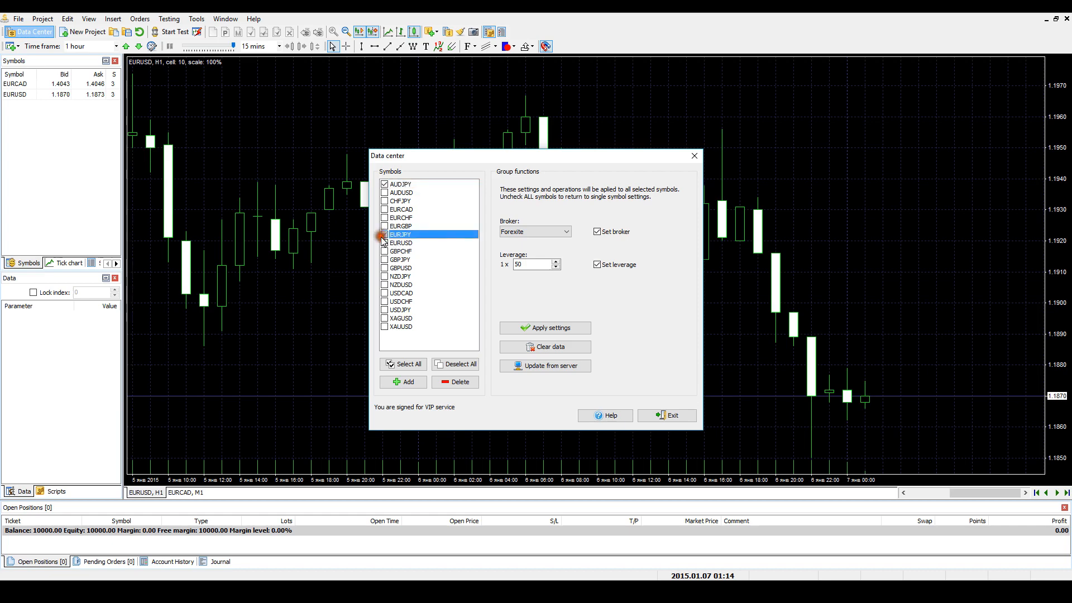
{"action": "left_click", "coordinate": [384, 285]}
{"action": "left_click", "coordinate": [385, 319]}
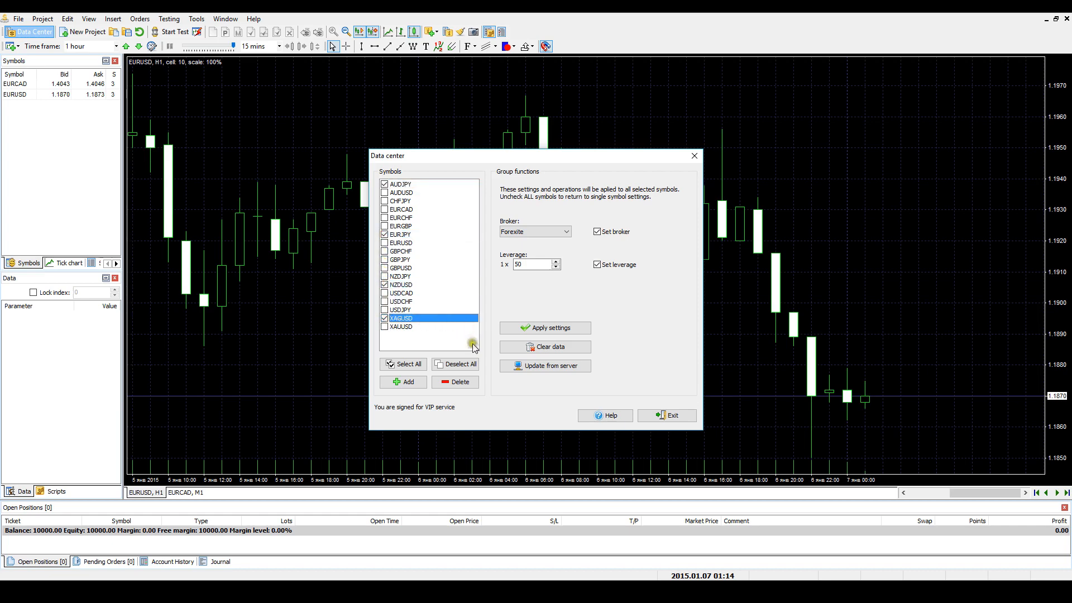
{"action": "left_click", "coordinate": [469, 364]}
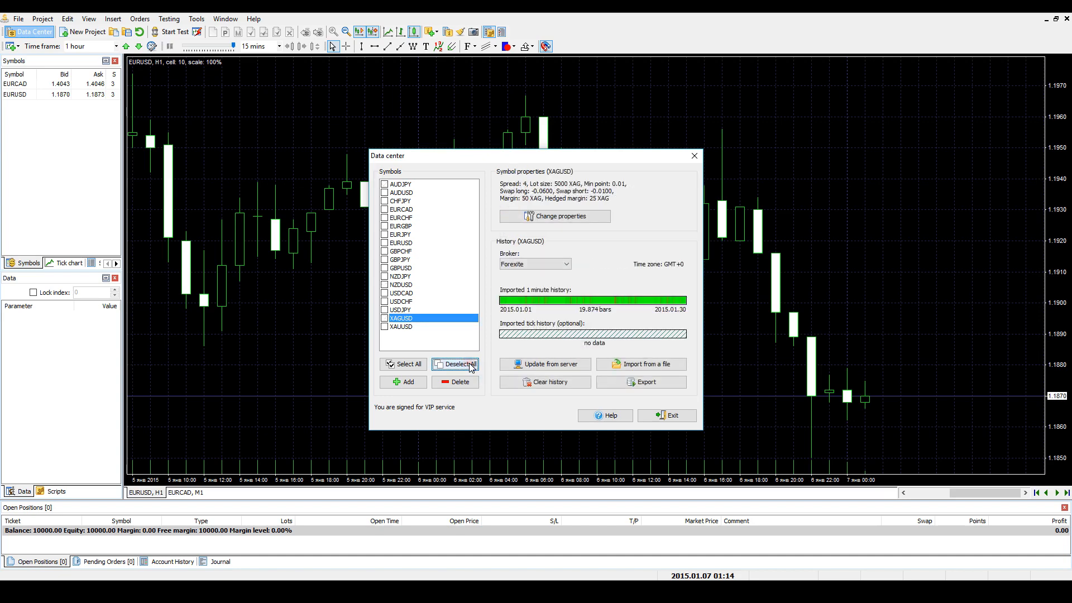
- Open the server history update for EURUSD and choose to download only part of the history
{"action": "left_click", "coordinate": [407, 243]}
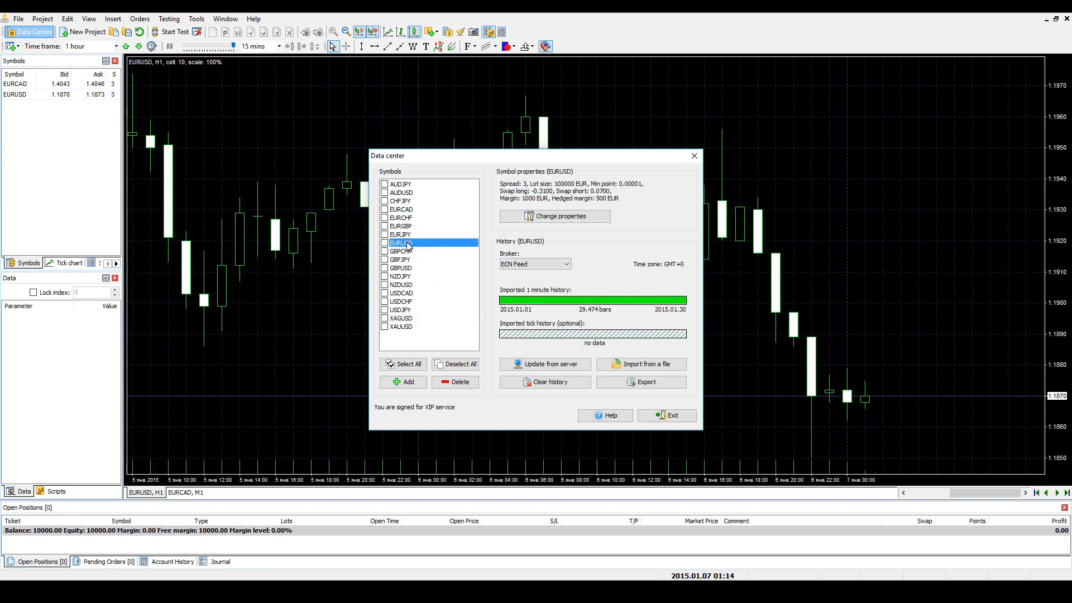
{"action": "left_click", "coordinate": [568, 364]}
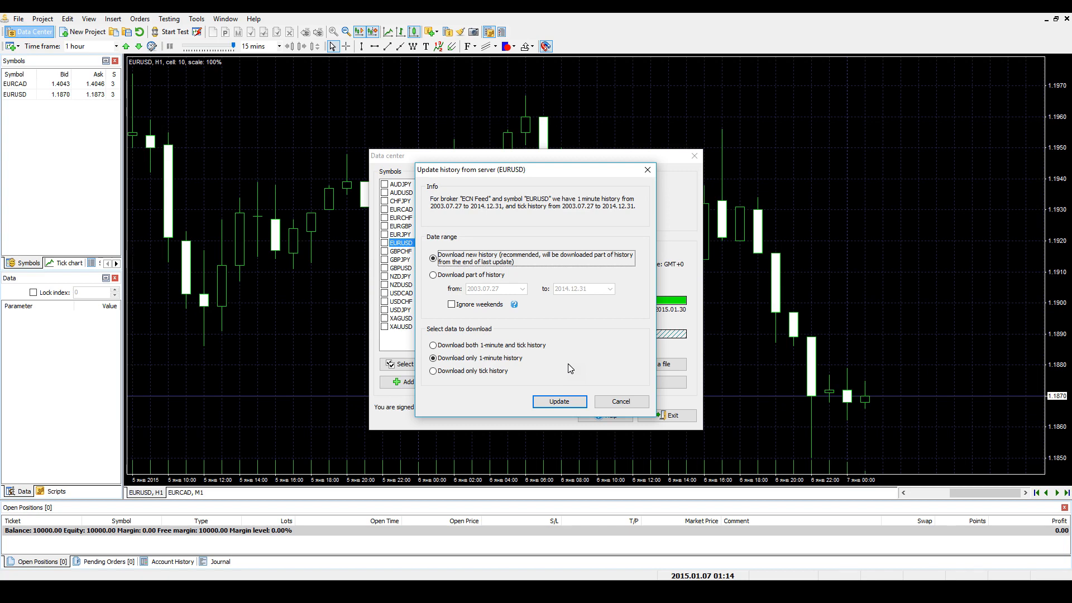
{"action": "left_click", "coordinate": [434, 258]}
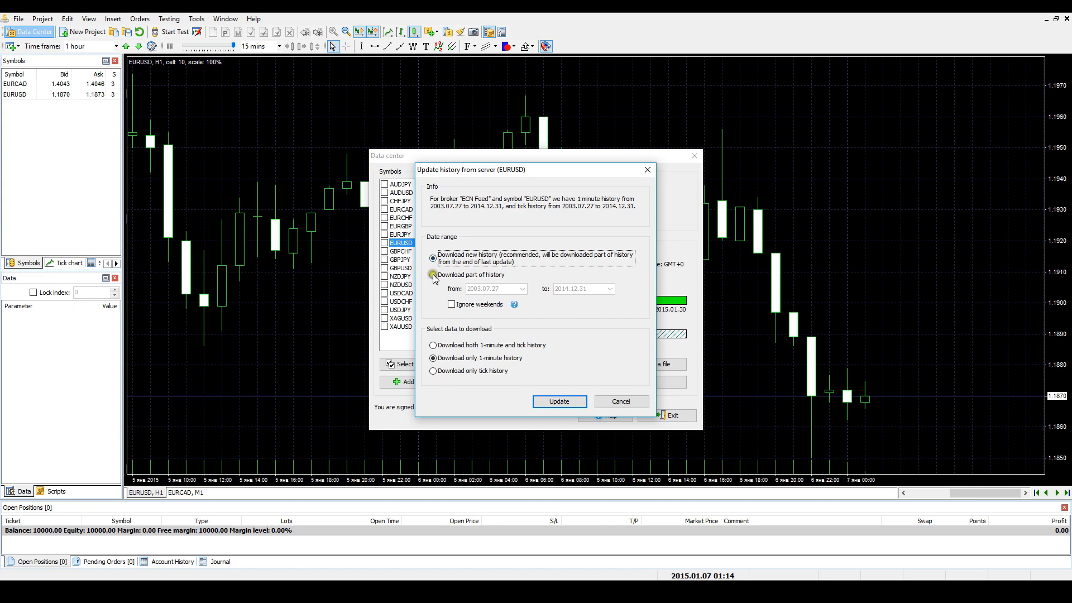
{"action": "left_click", "coordinate": [433, 275]}
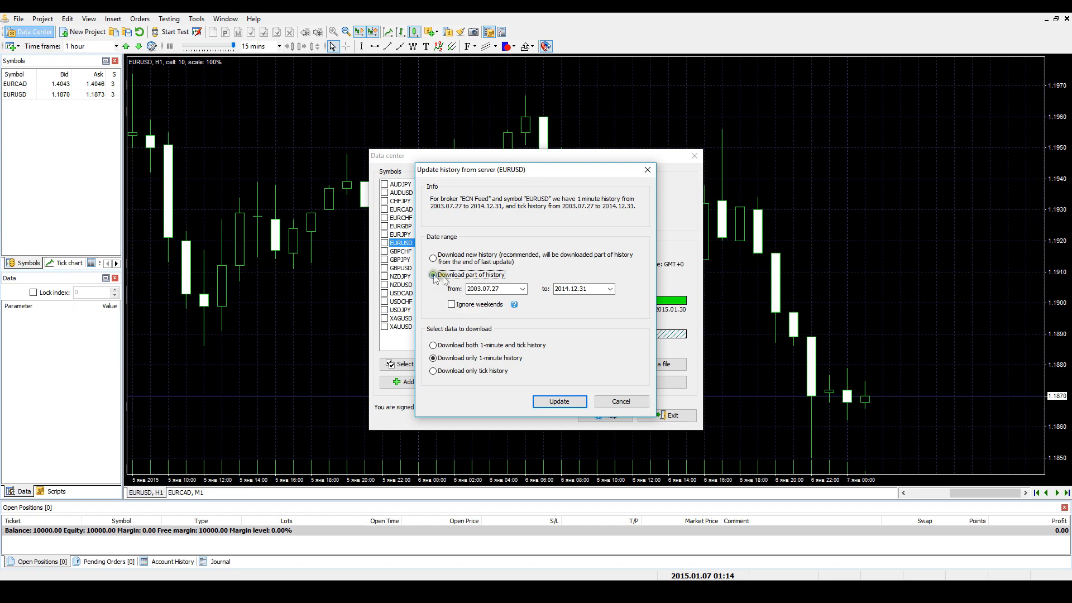
- Set the EURUSD download range from 2007.01.01 to 2015.01.30 and ignore weekends
{"action": "left_click", "coordinate": [523, 288]}
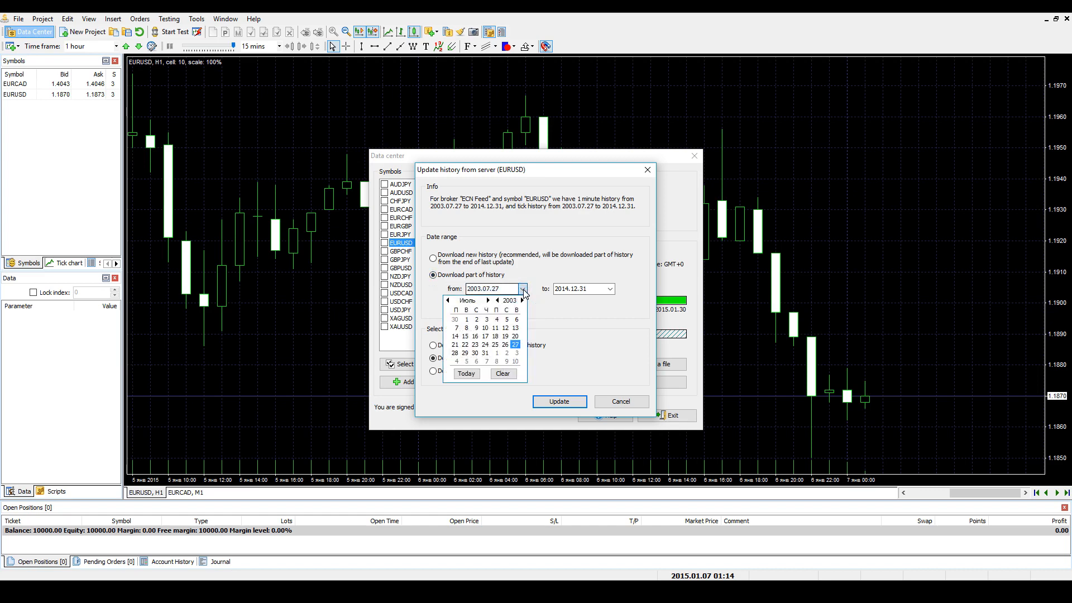
{"action": "left_click", "coordinate": [448, 300]}
{"action": "left_click", "coordinate": [448, 300]}
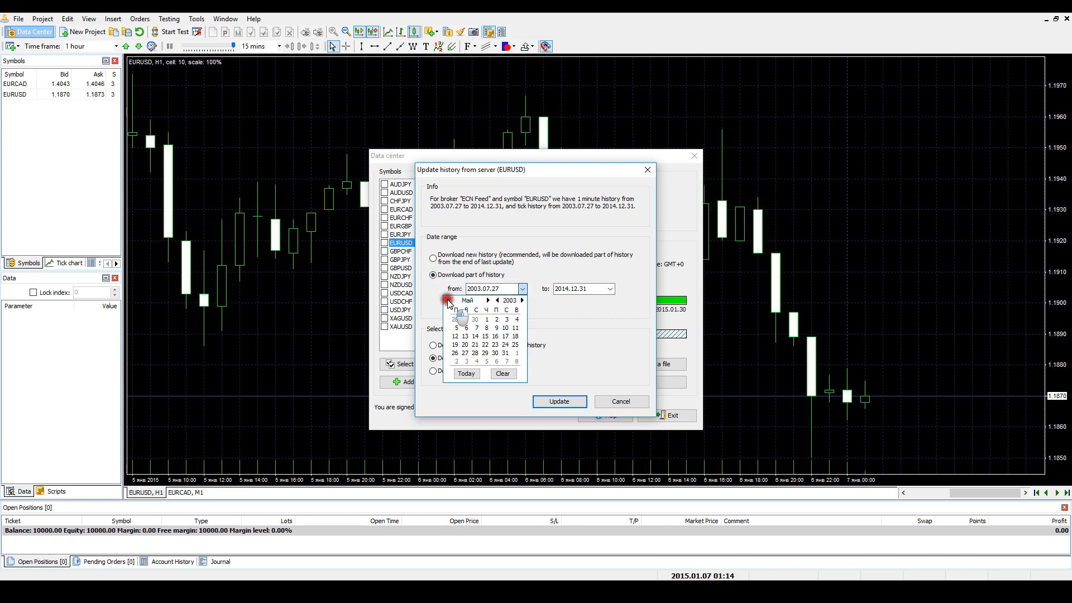
{"action": "left_click", "coordinate": [447, 301]}
{"action": "left_click", "coordinate": [447, 300]}
{"action": "left_click", "coordinate": [448, 300]}
{"action": "left_click", "coordinate": [447, 300]}
{"action": "left_click", "coordinate": [523, 300]}
{"action": "left_click", "coordinate": [523, 300]}
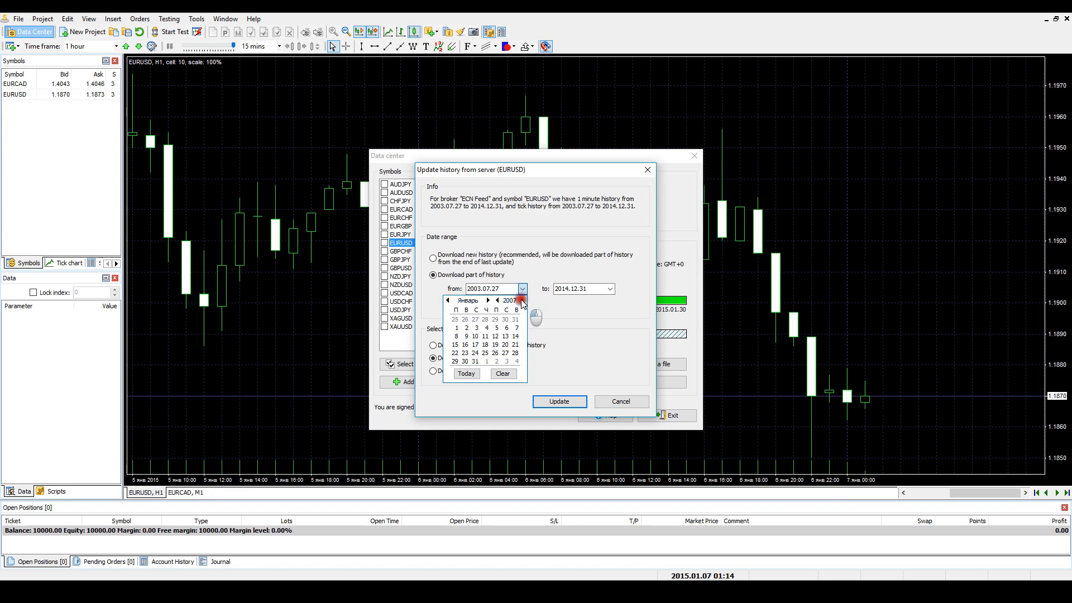
{"action": "left_click", "coordinate": [523, 301]}
{"action": "left_click", "coordinate": [522, 300]}
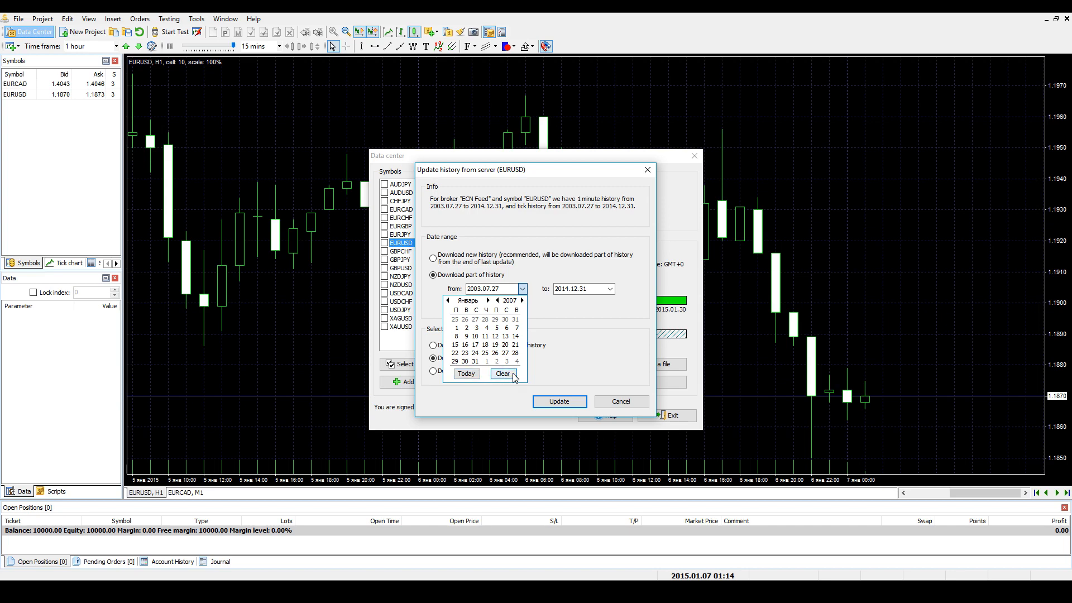
{"action": "left_click", "coordinate": [456, 328]}
{"action": "left_click", "coordinate": [451, 304]}
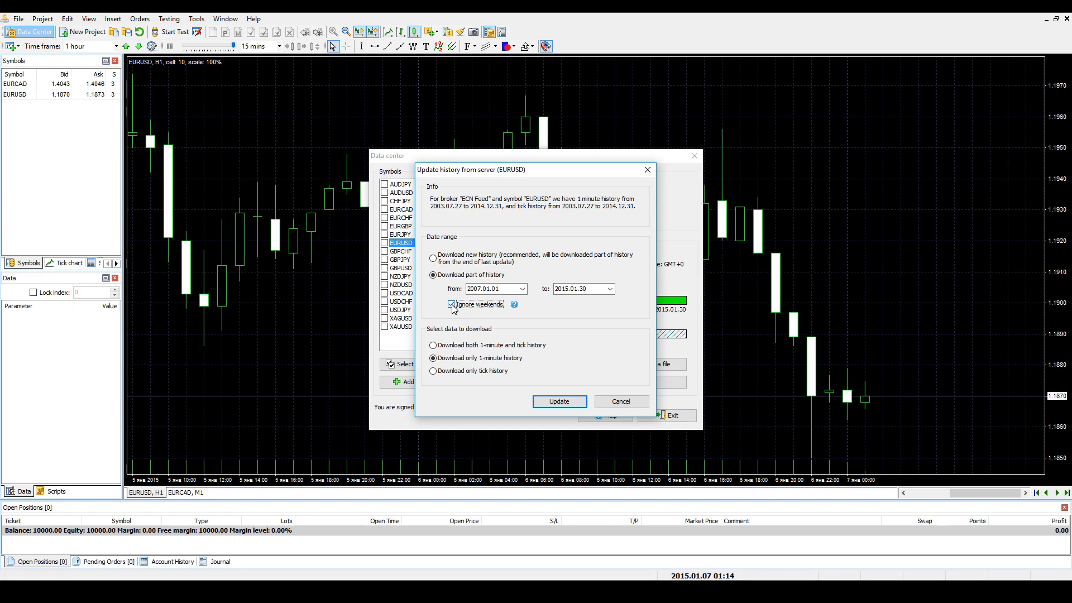
- Choose to download only 1-minute history for EURUSD and run the update from the server
{"action": "left_click", "coordinate": [433, 346]}
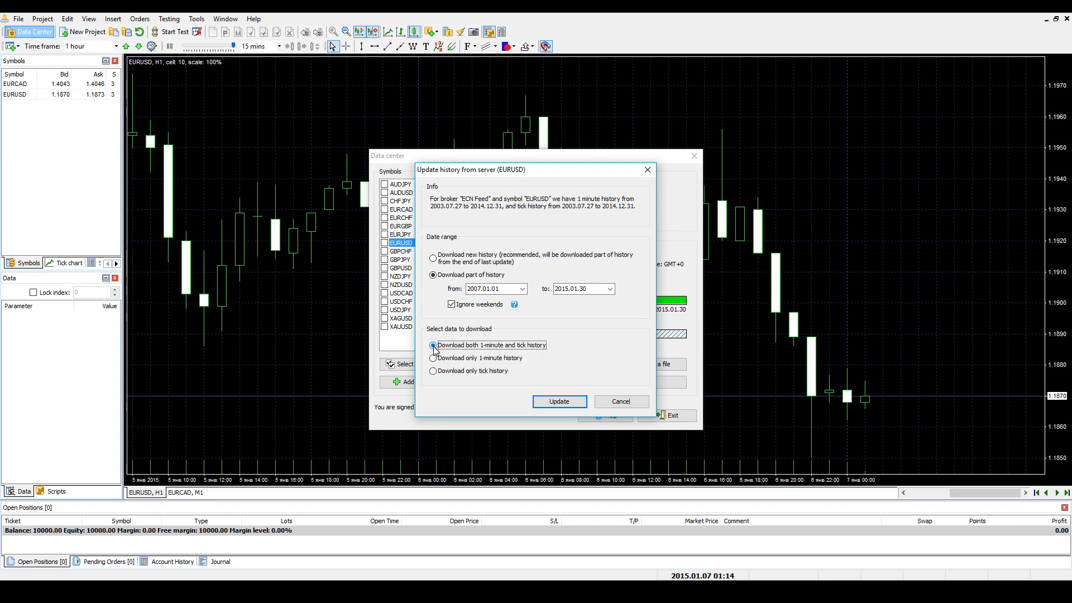
{"action": "left_click", "coordinate": [433, 358]}
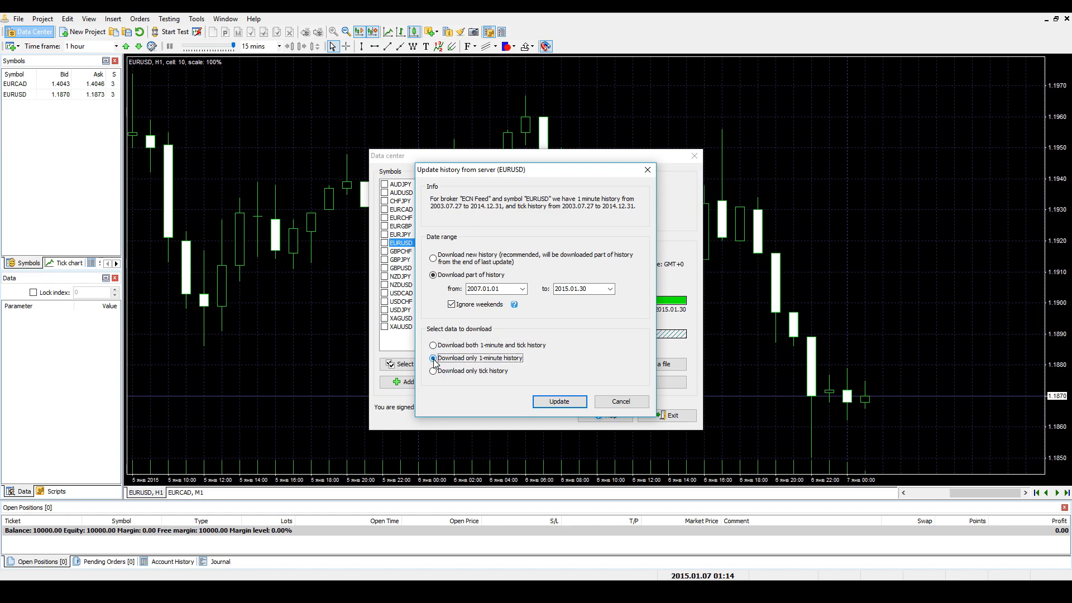
{"action": "left_click", "coordinate": [433, 371]}
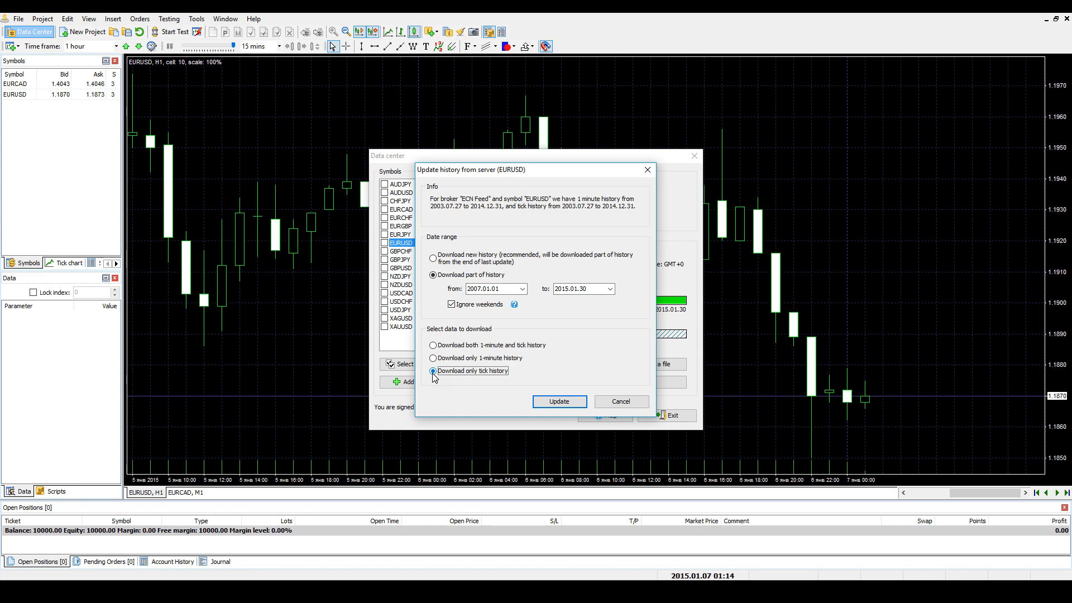
{"action": "left_click", "coordinate": [434, 359]}
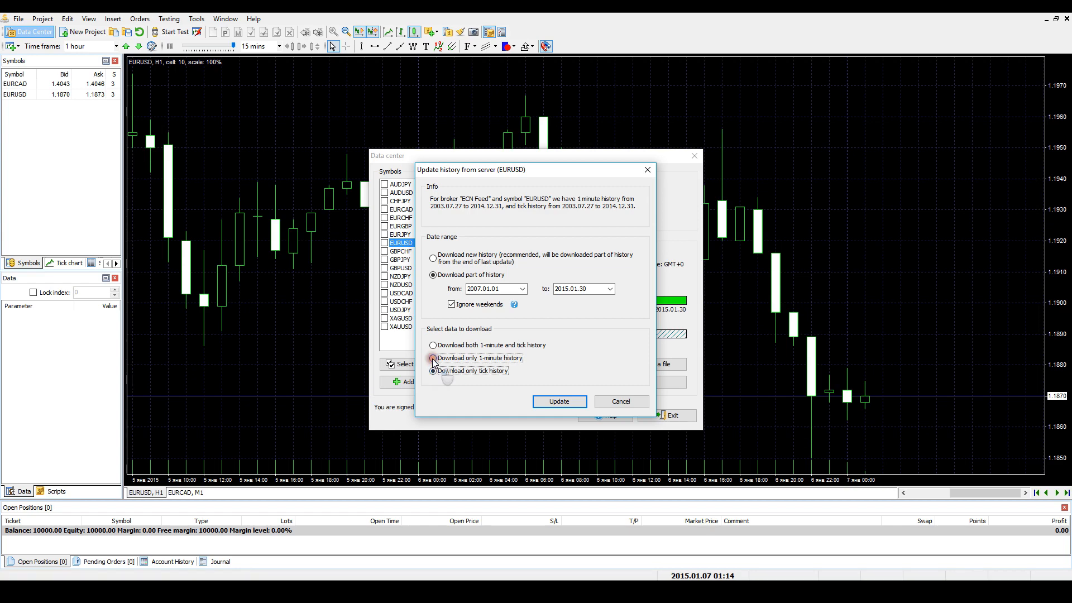
{"action": "left_click", "coordinate": [571, 398]}
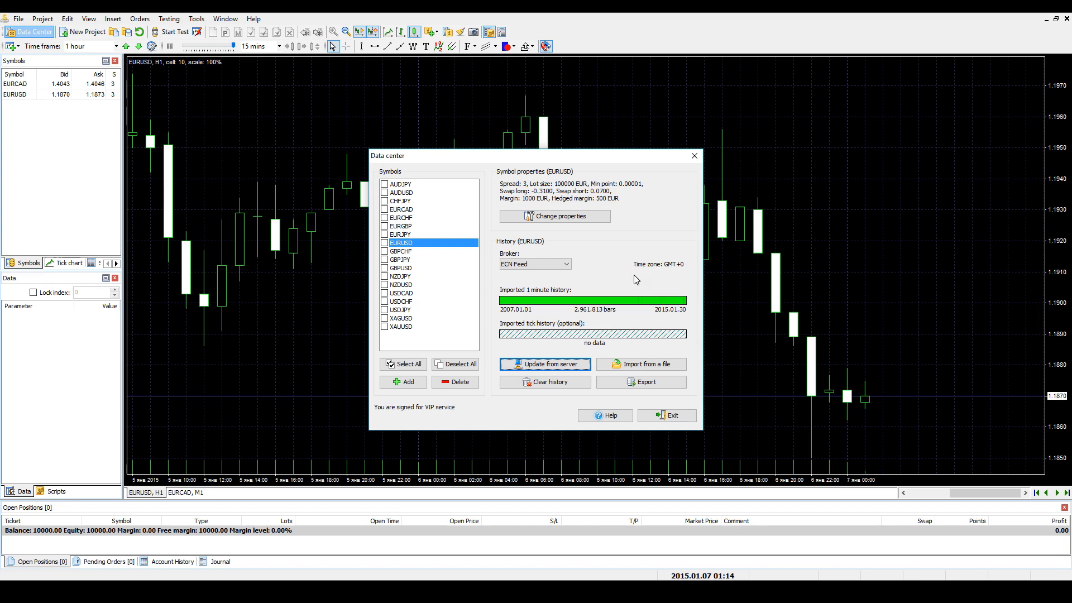
- Keep ECN Feed as the EURUSD broker and clear the symbol's 1-minute history, excluding tick history
{"action": "left_click", "coordinate": [565, 264]}
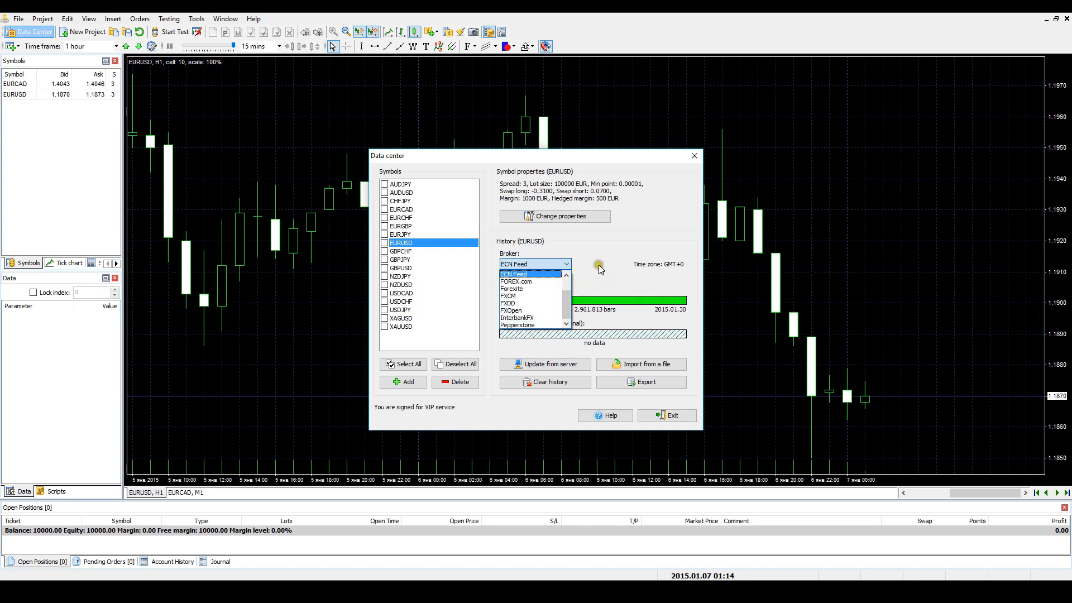
{"action": "left_click", "coordinate": [515, 296]}
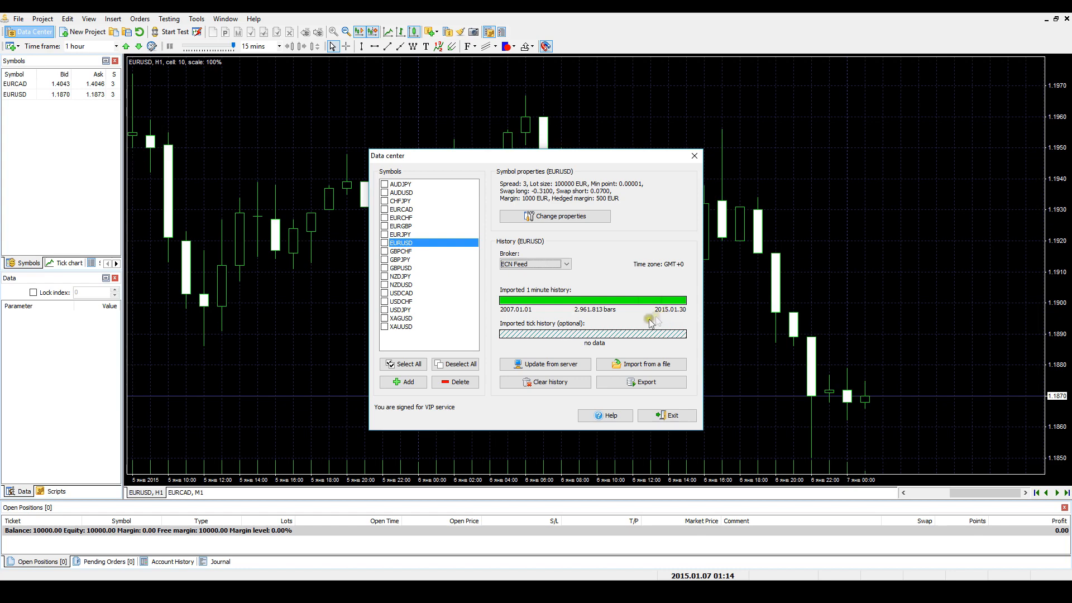
{"action": "left_click", "coordinate": [555, 383]}
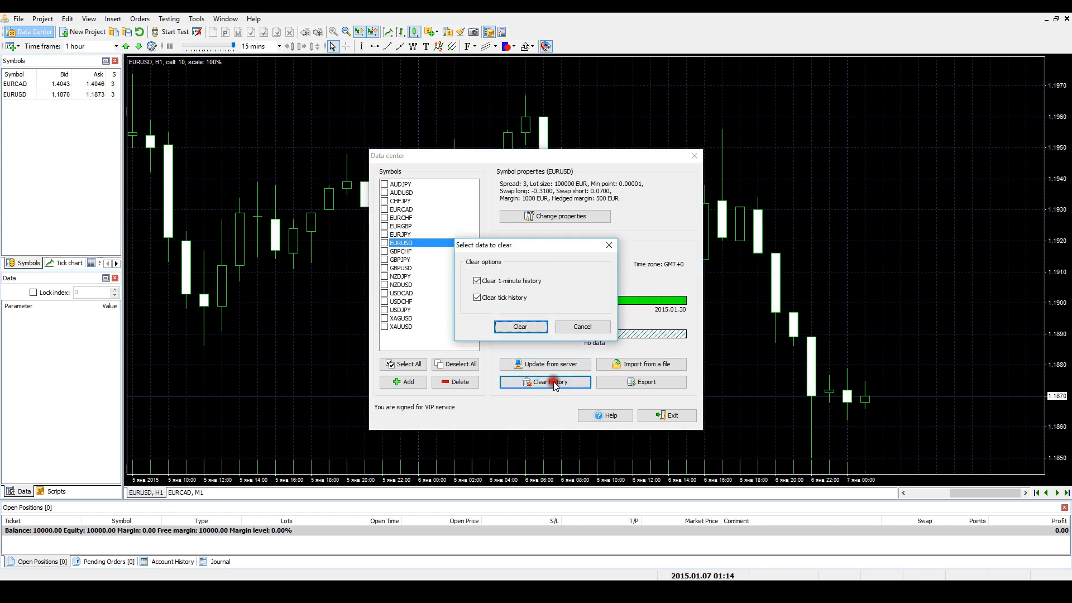
{"action": "left_click", "coordinate": [478, 298]}
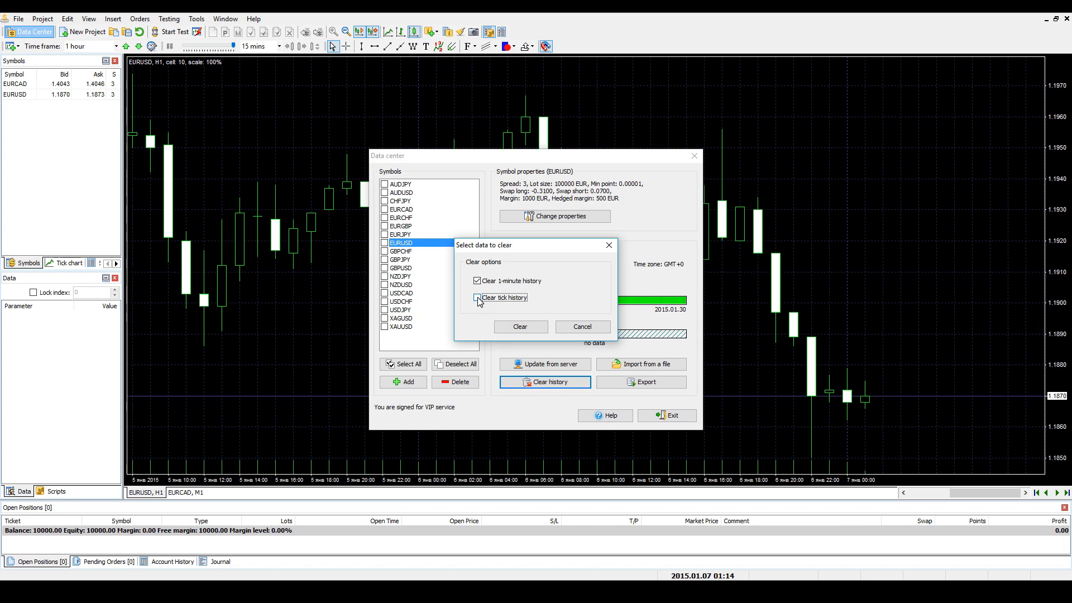
{"action": "left_click", "coordinate": [517, 328]}
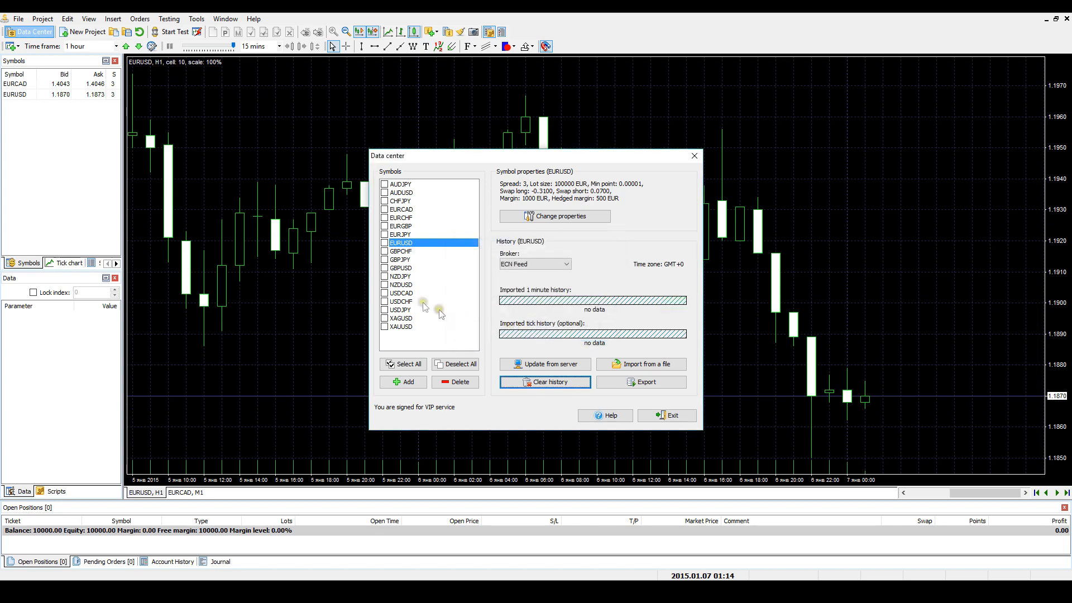
- Export USDCAD 1-minute bars from 2015.01.01 to 2015.01.31 to a Metastock-format file named USDCAD
{"action": "left_click", "coordinate": [405, 294]}
{"action": "left_click", "coordinate": [640, 382]}
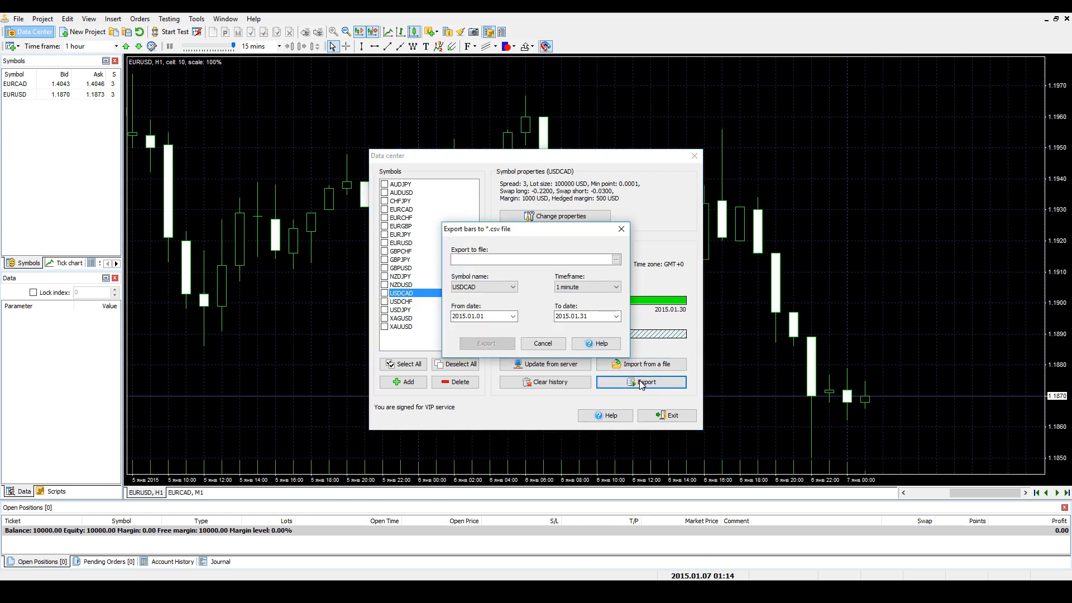
{"action": "left_click", "coordinate": [616, 260]}
{"action": "type", "text": "USDCAD"}
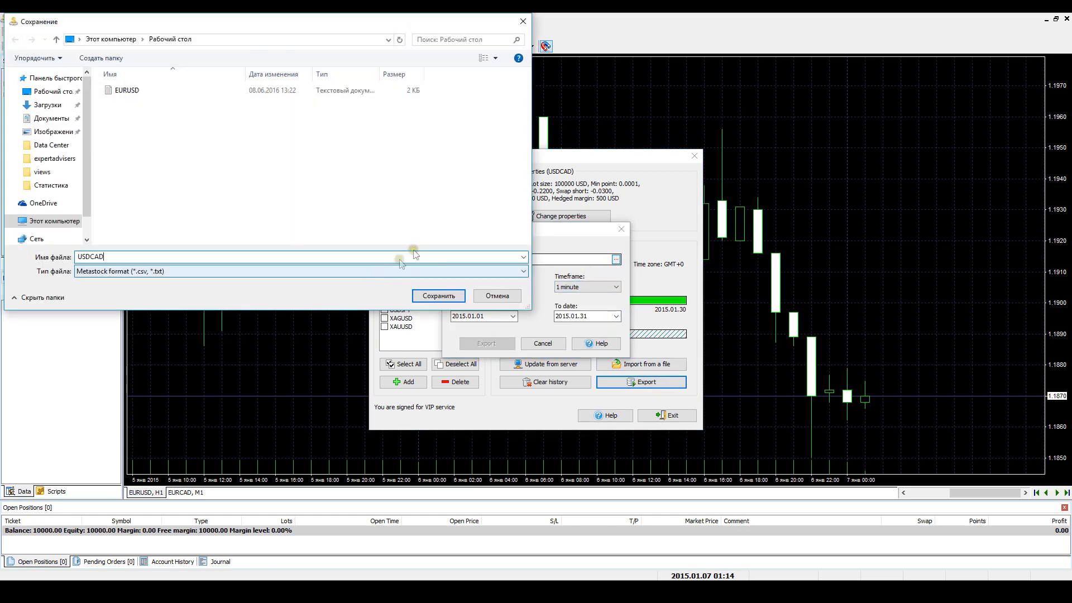
{"action": "left_click", "coordinate": [439, 295]}
{"action": "left_click", "coordinate": [500, 344]}
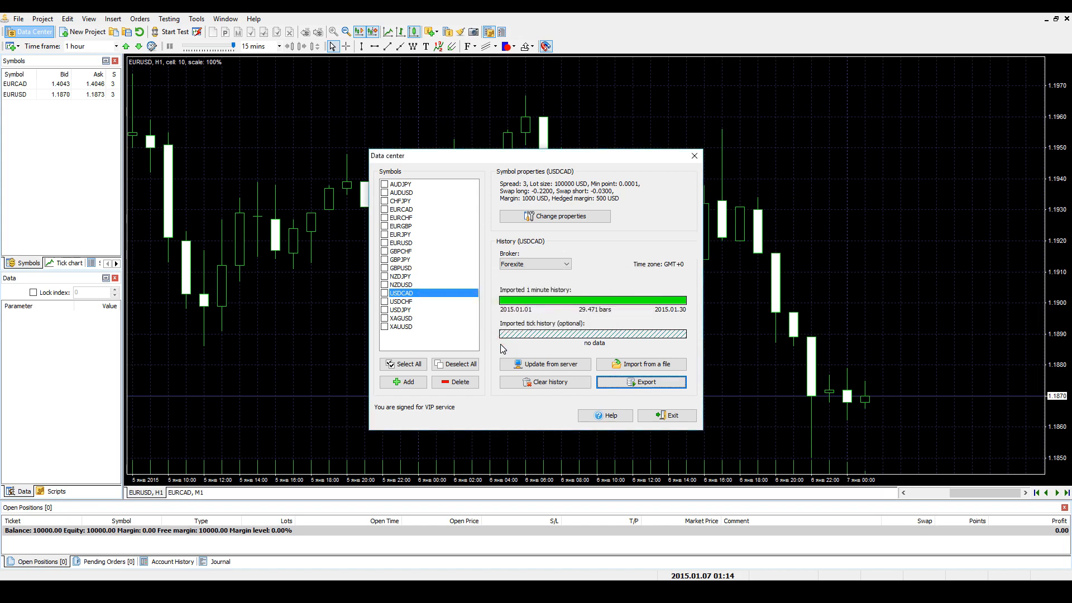
- Open the USDCAD symbol properties and check the available symbol types, keeping Currency pair
{"action": "left_click", "coordinate": [569, 219]}
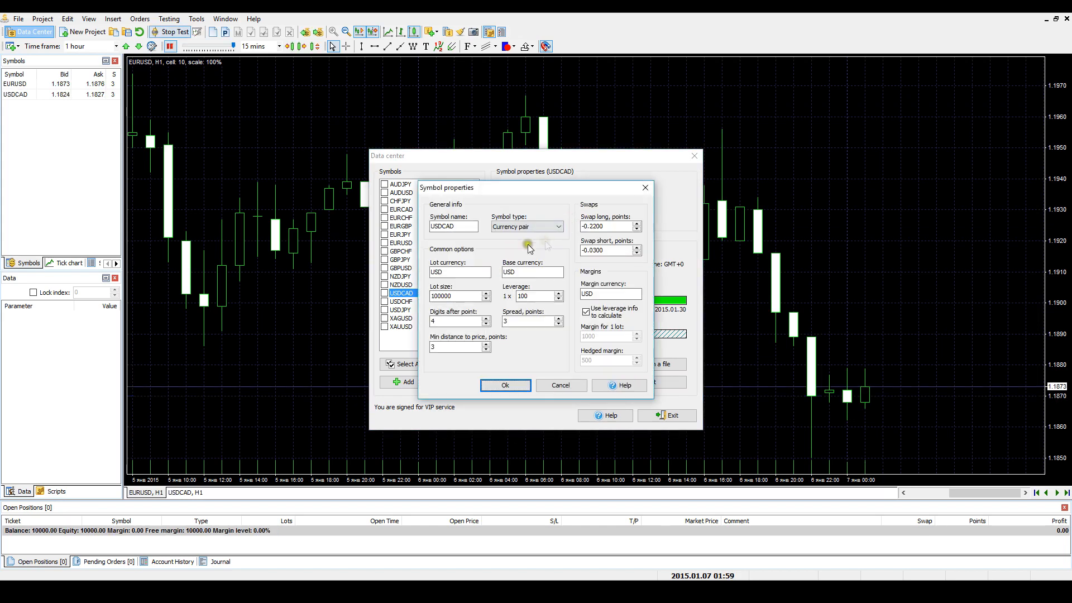
{"action": "left_click", "coordinate": [463, 226]}
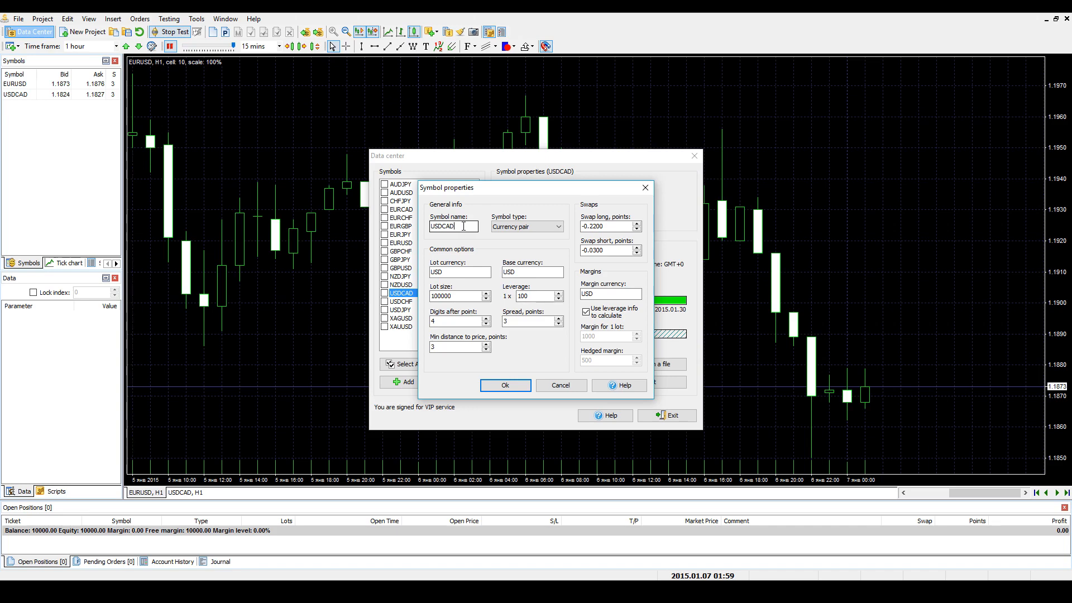
{"action": "left_click", "coordinate": [545, 225]}
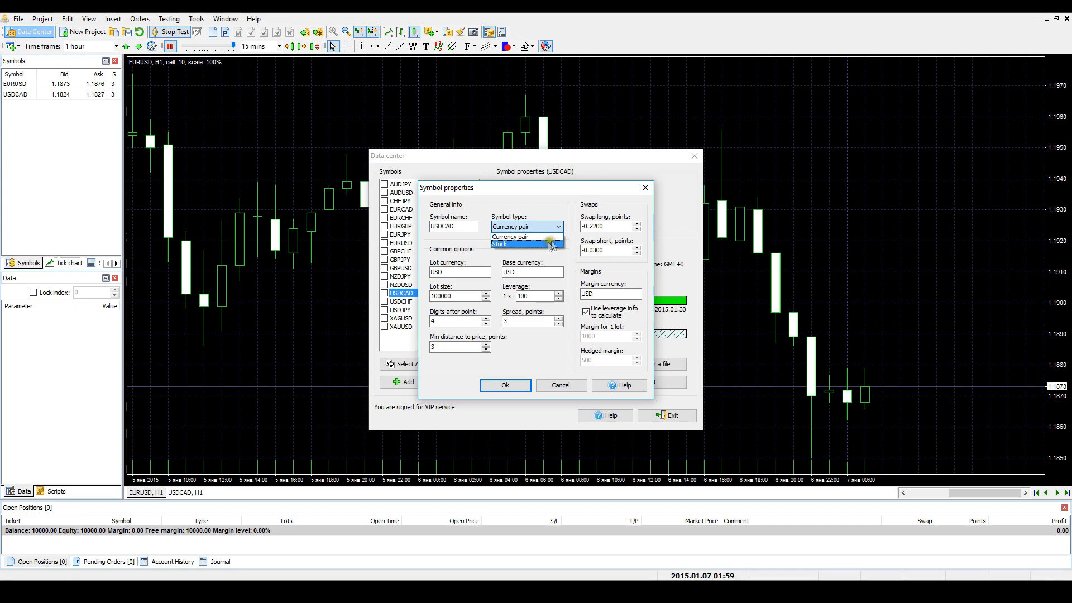
{"action": "left_click", "coordinate": [568, 240]}
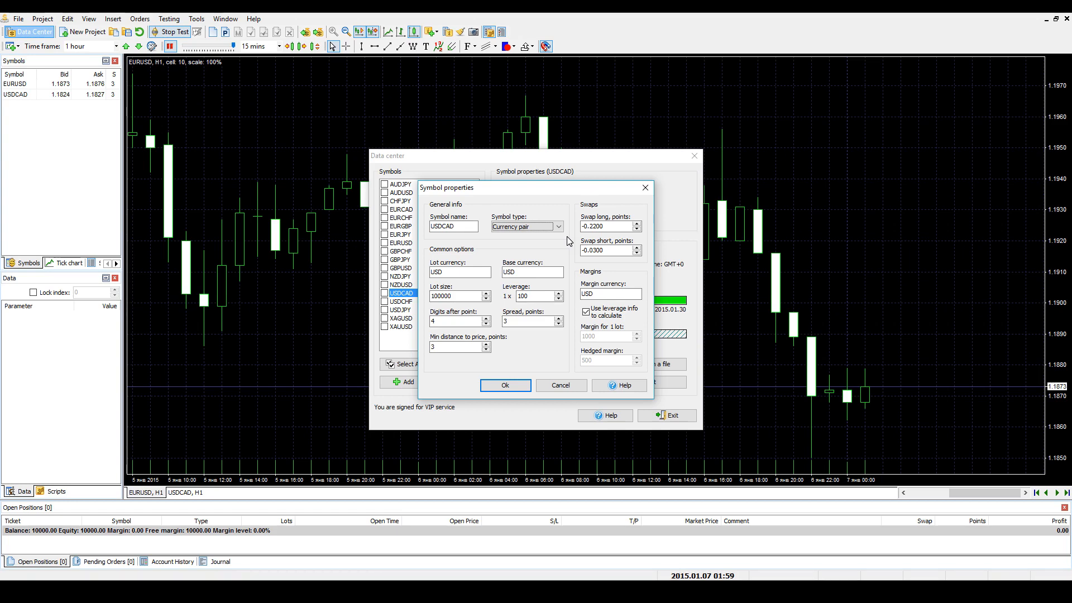
- Set USDCAD's leverage to 50 and its digits after point to 5
{"action": "left_click", "coordinate": [457, 296]}
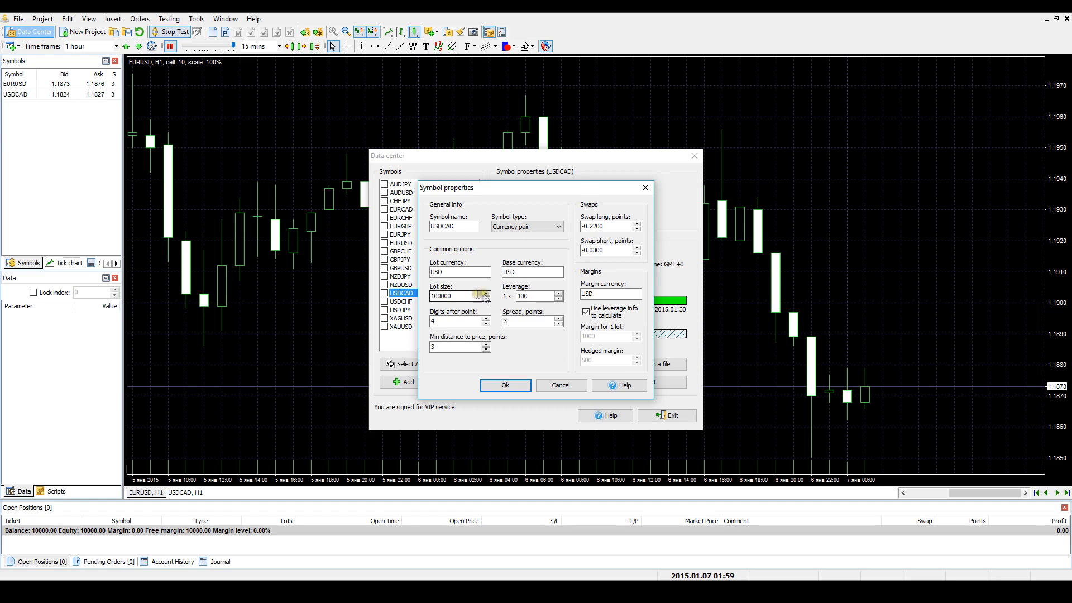
{"action": "left_click", "coordinate": [533, 296]}
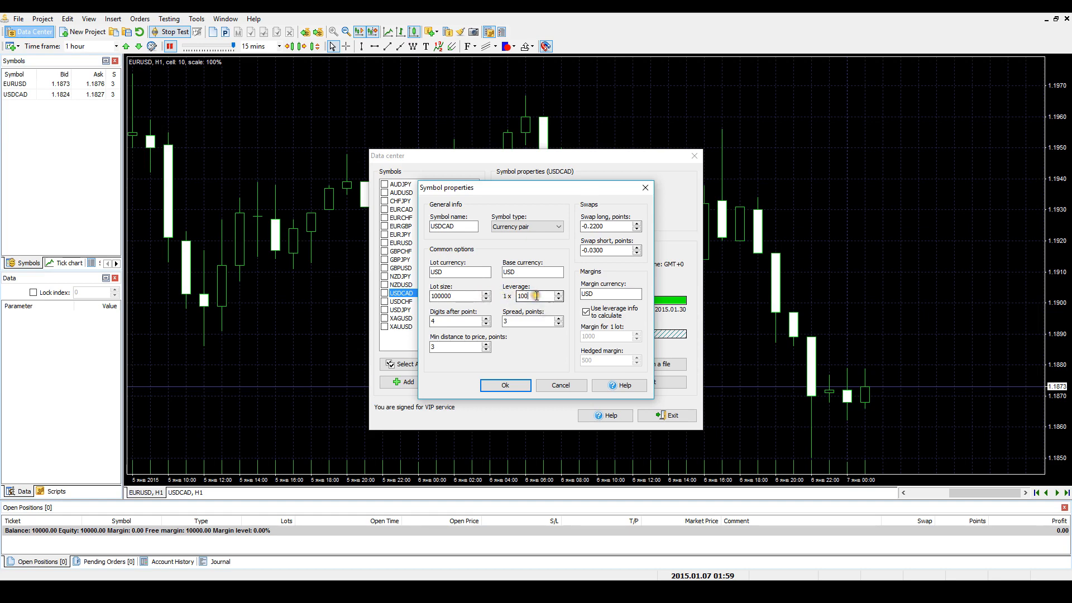
{"action": "double_click", "coordinate": [534, 295]}
{"action": "type", "text": "5"}
{"action": "left_click", "coordinate": [442, 320]}
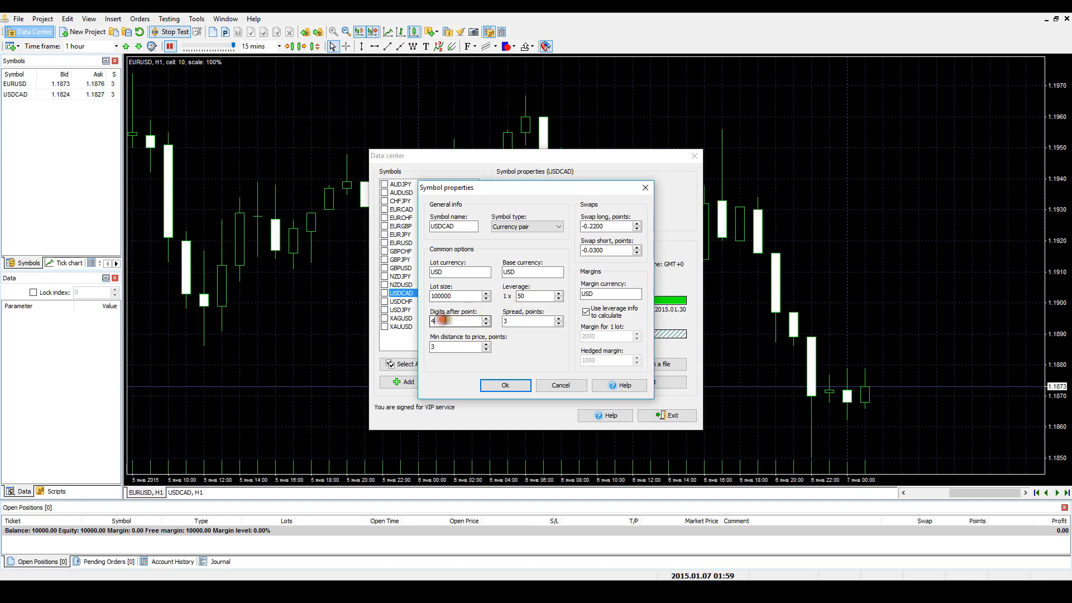
{"action": "left_click", "coordinate": [486, 319]}
{"action": "left_click", "coordinate": [514, 321]}
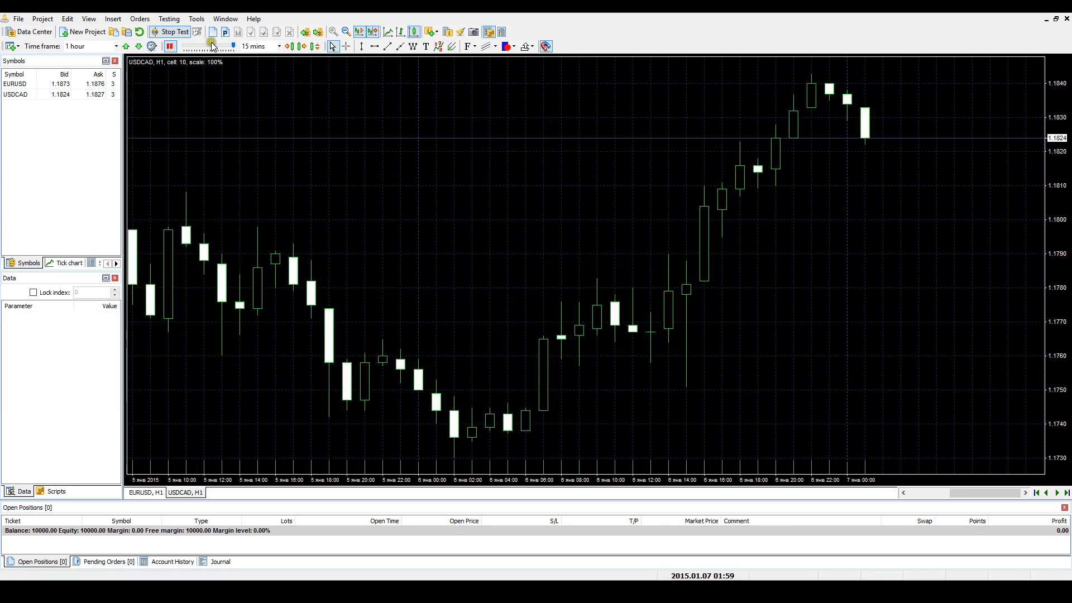
- Sell 0.1 lot of USDCAD with a market order and close that position
{"action": "left_click", "coordinate": [213, 32]}
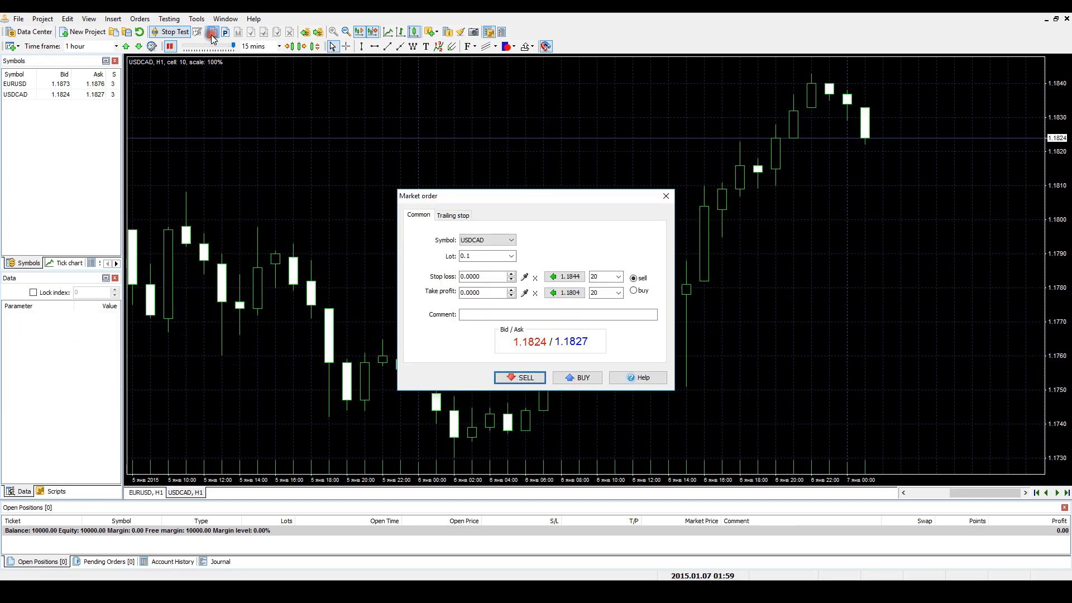
{"action": "left_click", "coordinate": [512, 378]}
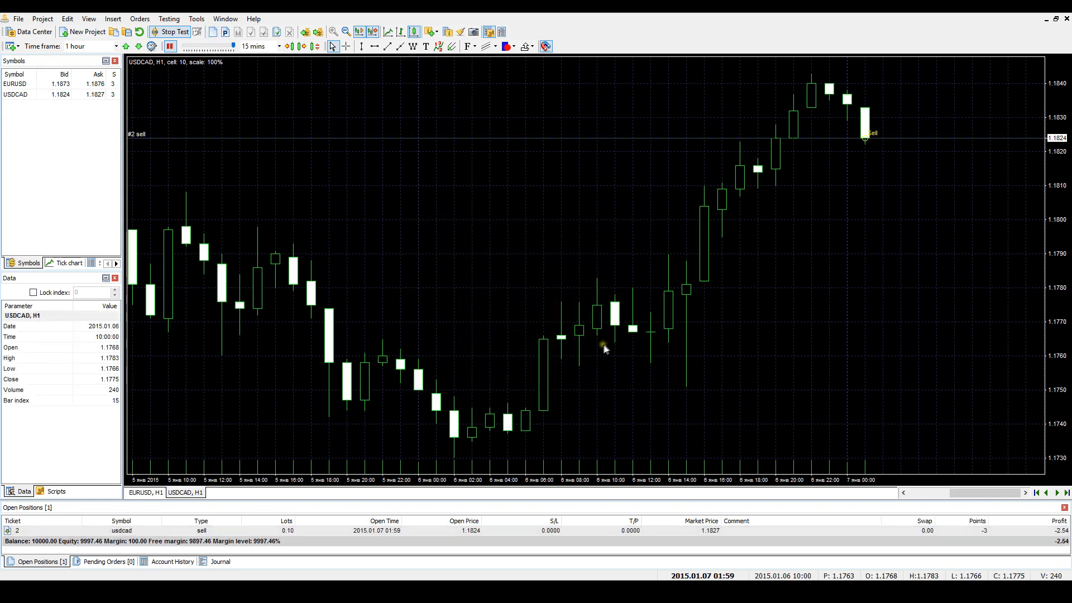
{"action": "left_click", "coordinate": [145, 530]}
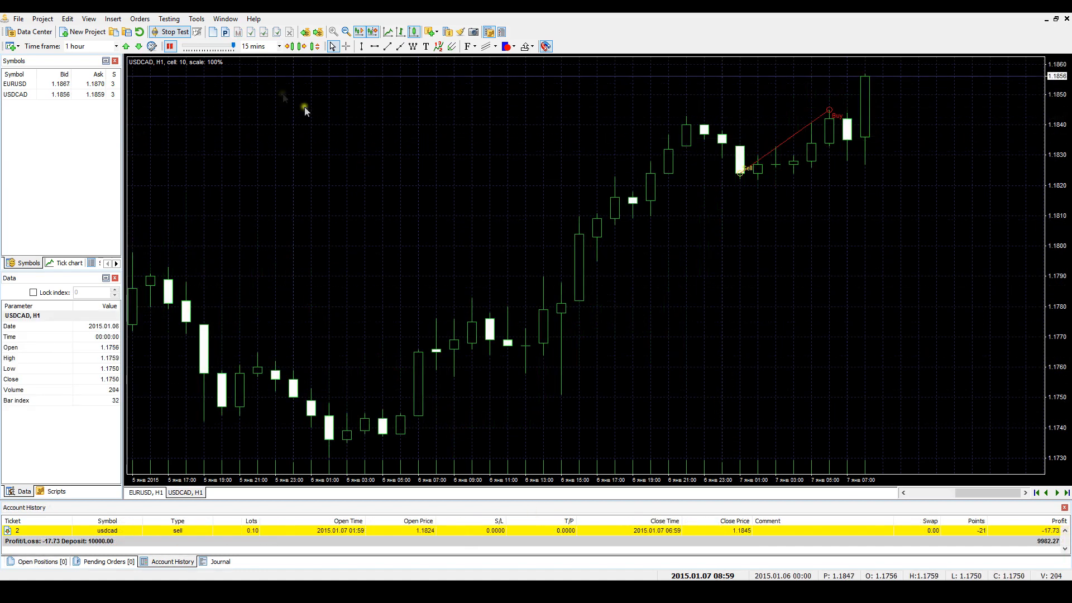
- Buy 0.1 lot of USDCAD with a market order and close the position from the open positions list
{"action": "left_click", "coordinate": [212, 32]}
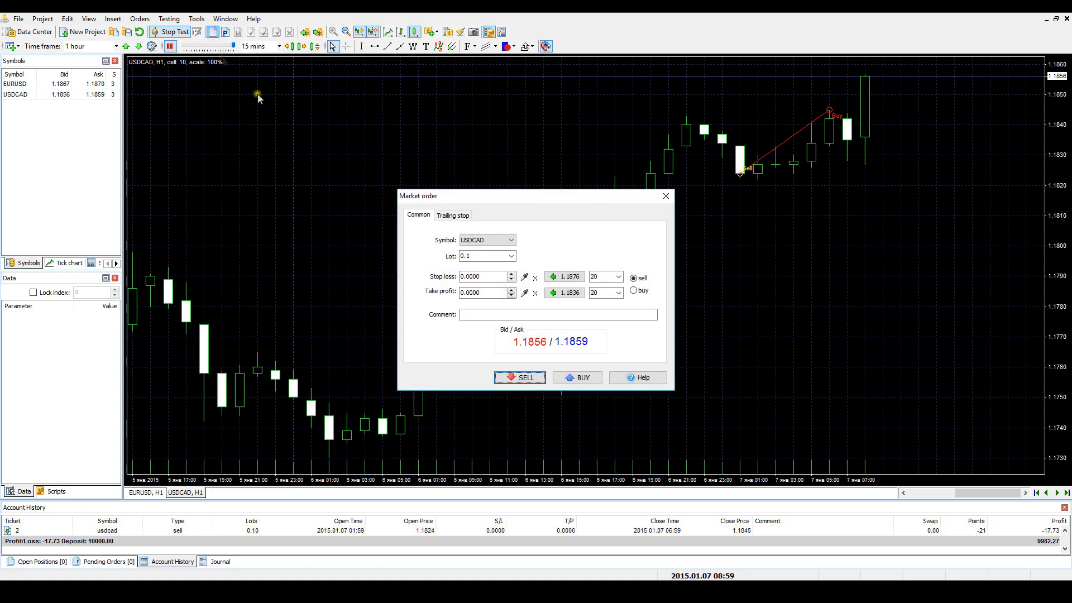
{"action": "left_click", "coordinate": [577, 376]}
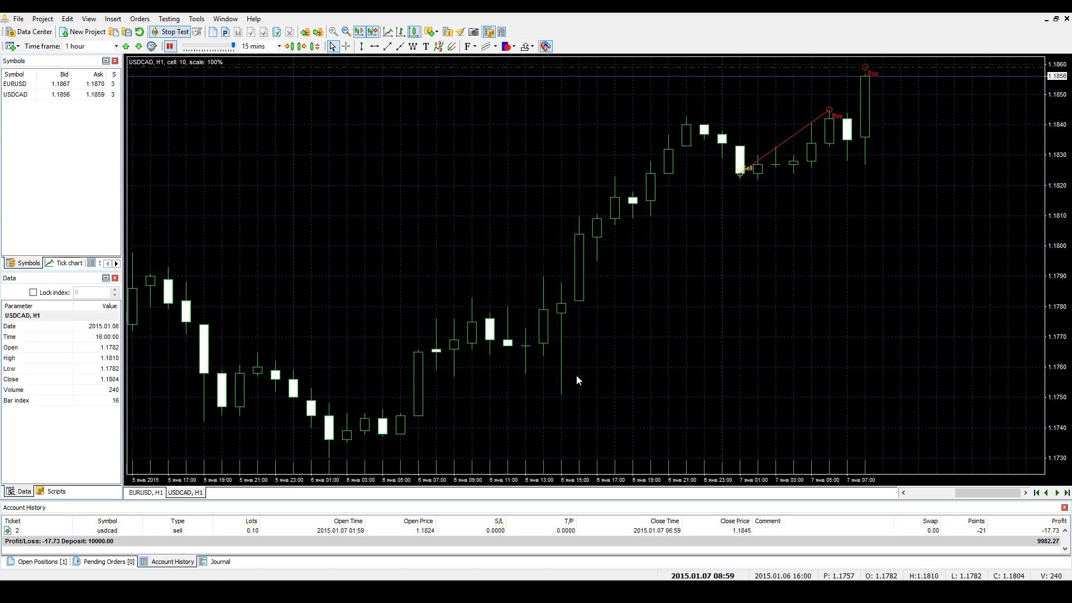
{"action": "left_click", "coordinate": [55, 561]}
{"action": "left_click", "coordinate": [255, 530]}
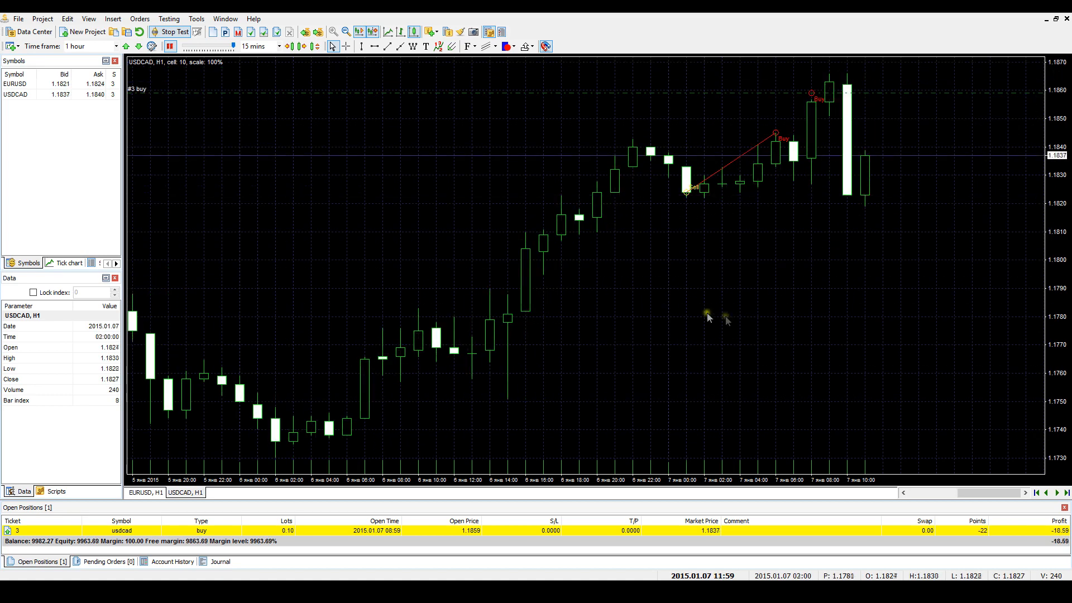
{"action": "left_click", "coordinate": [435, 530]}
{"action": "double_click", "coordinate": [436, 530]}
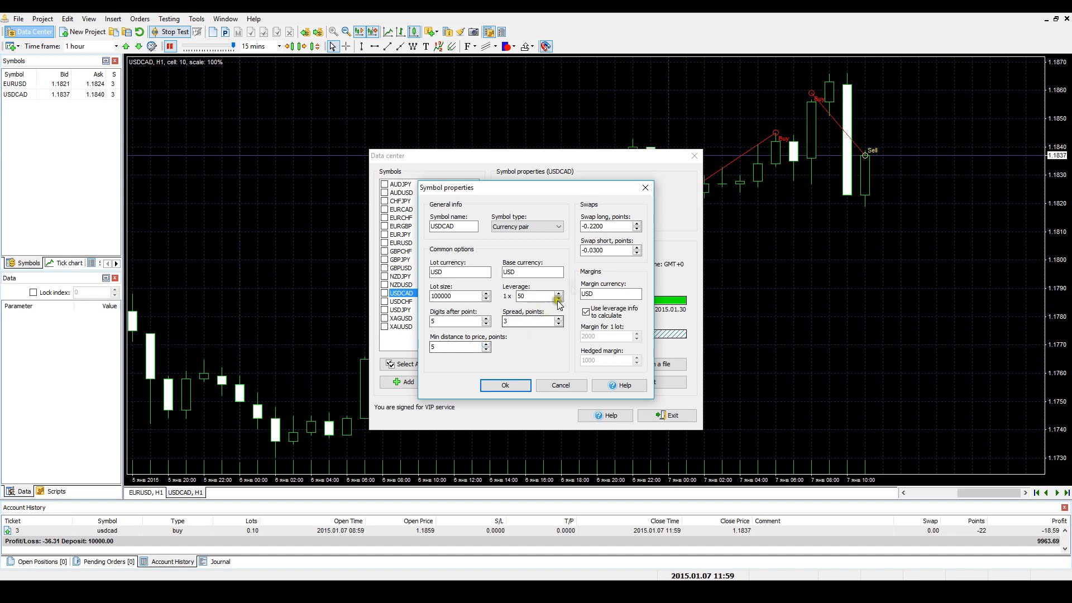
- Disable leverage-based margin calculation for USDCAD, keep 2000 margin per lot and 1000 hedged margin, and apply the symbol properties
{"action": "left_click", "coordinate": [607, 225]}
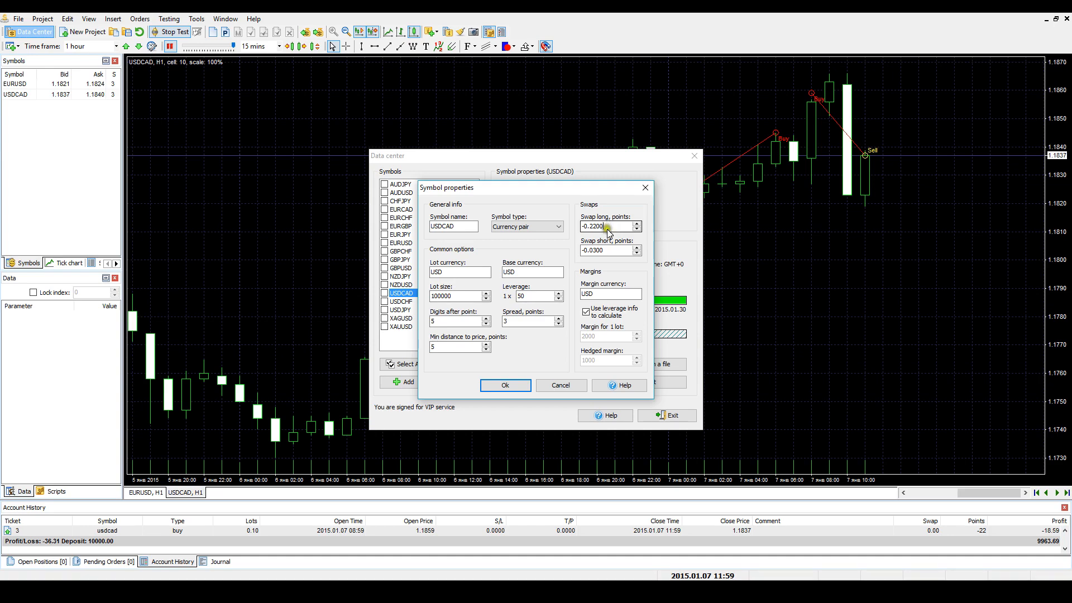
{"action": "left_click", "coordinate": [607, 250]}
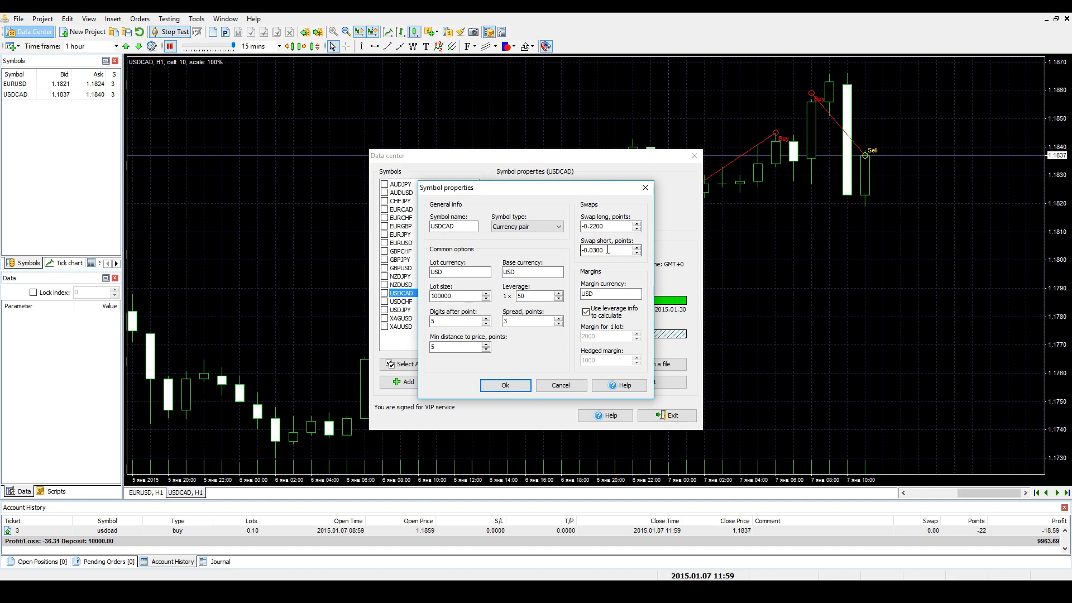
{"action": "left_click", "coordinate": [586, 312]}
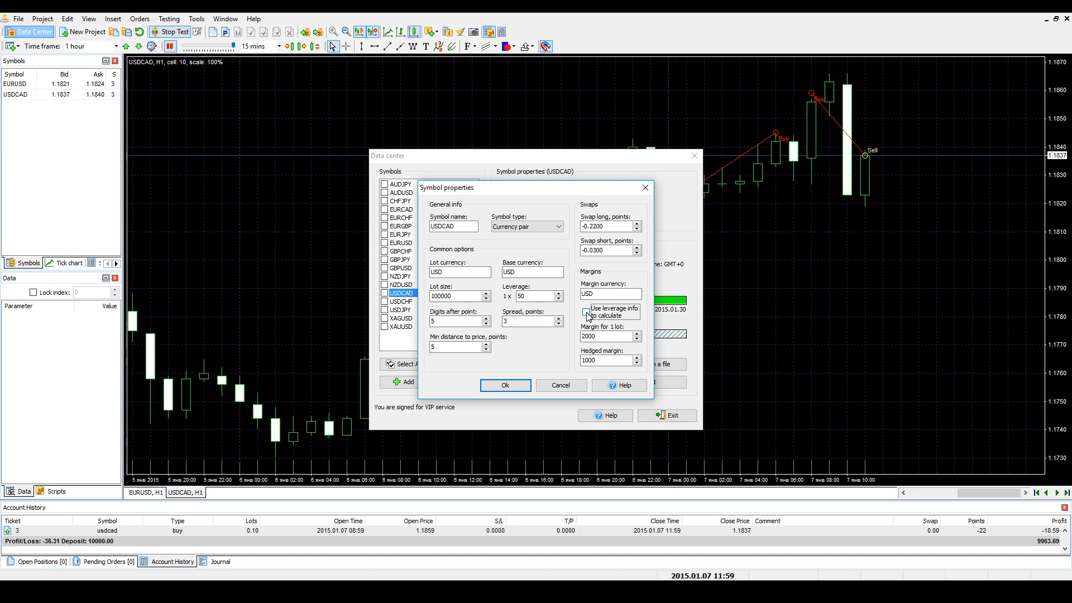
{"action": "left_click", "coordinate": [602, 335]}
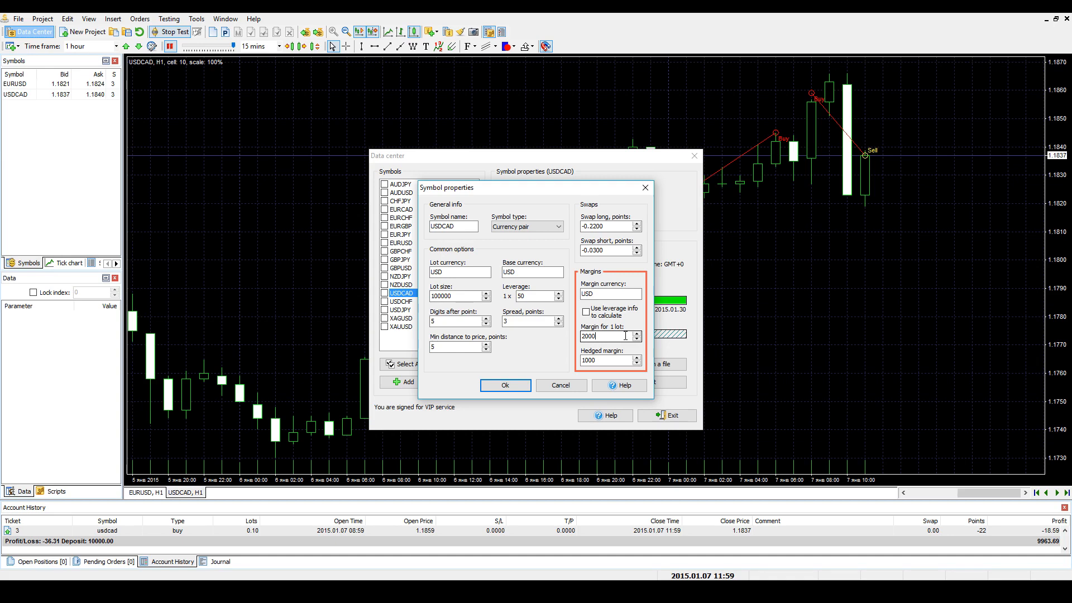
{"action": "left_click", "coordinate": [609, 360]}
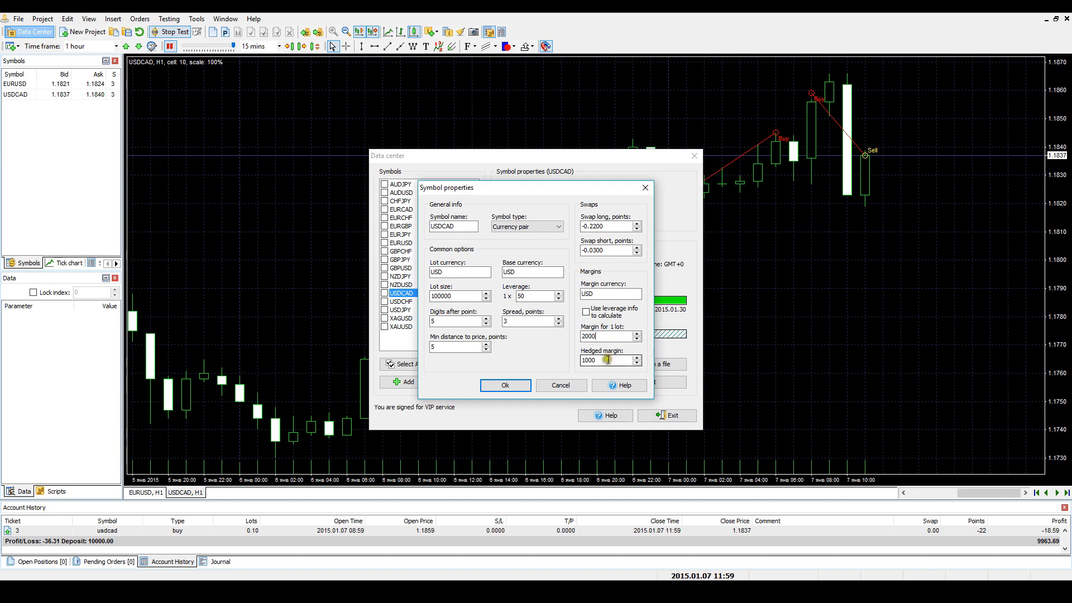
{"action": "left_click", "coordinate": [607, 360]}
{"action": "left_click", "coordinate": [523, 388]}
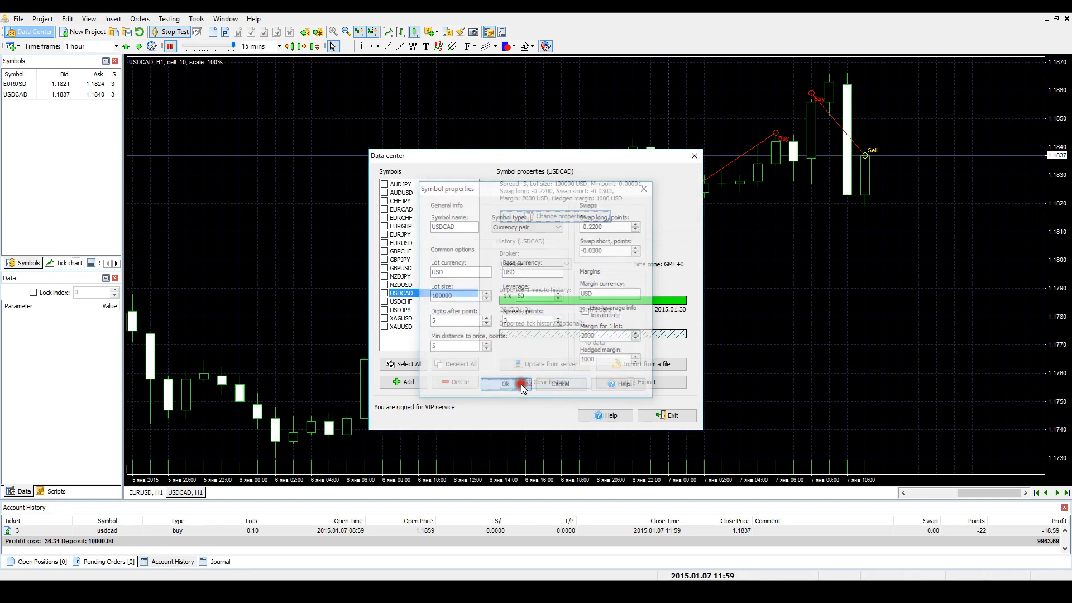